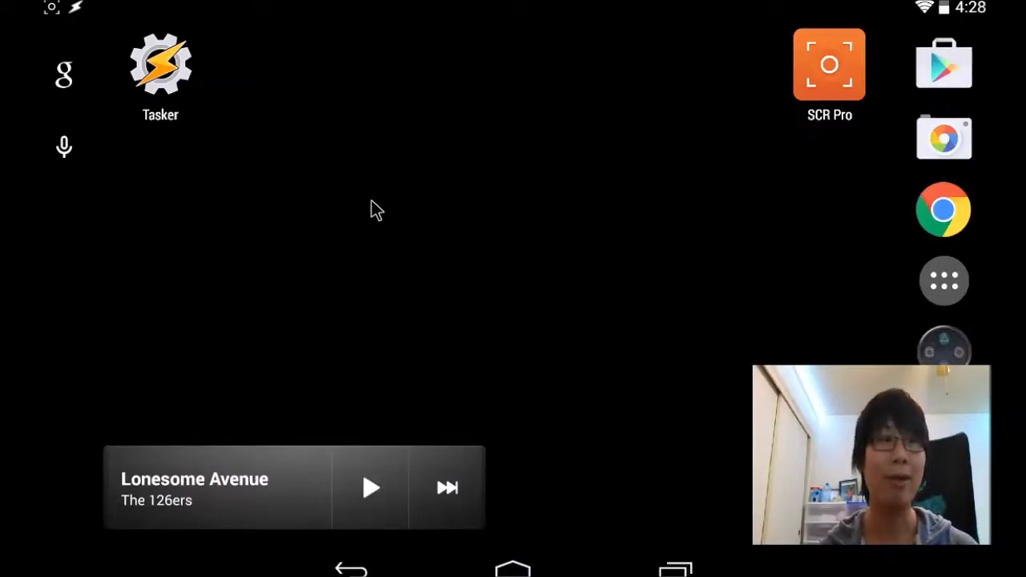
# Launch Tasker from the Android home screen
pyautogui.click(165, 80)
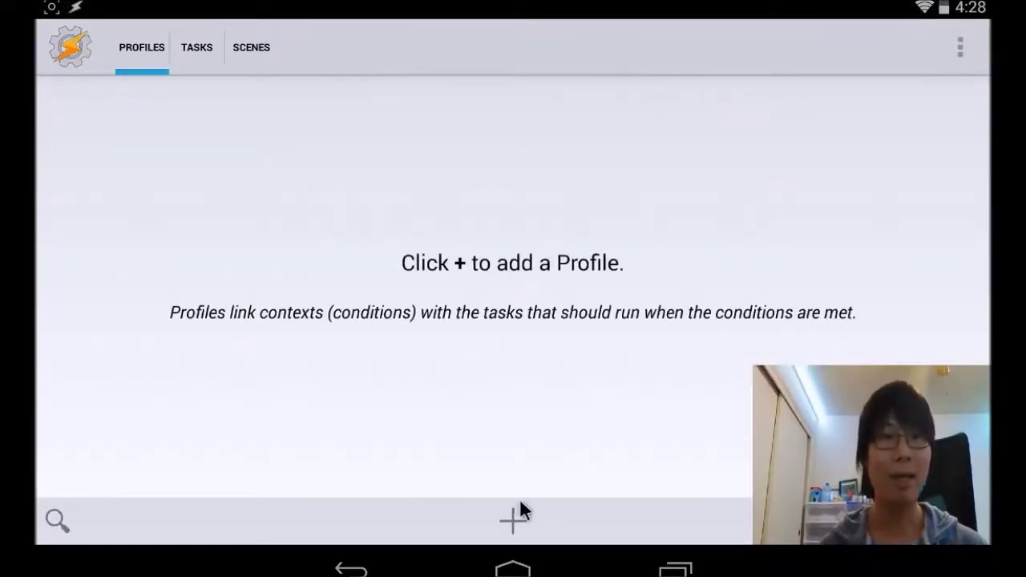
# Create a profile triggered by the Power state with Source Any
pyautogui.click(511, 523)
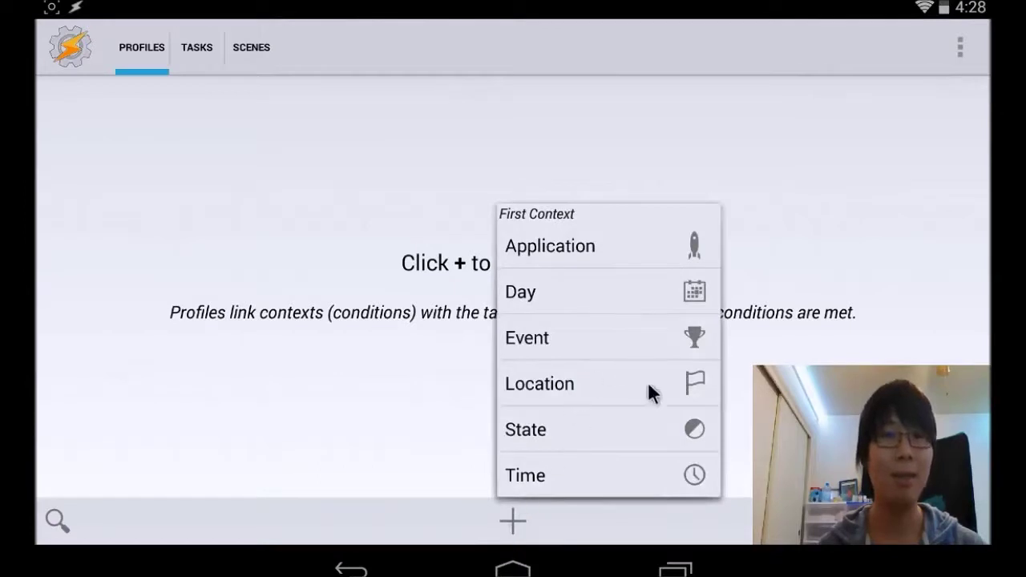
pyautogui.click(558, 425)
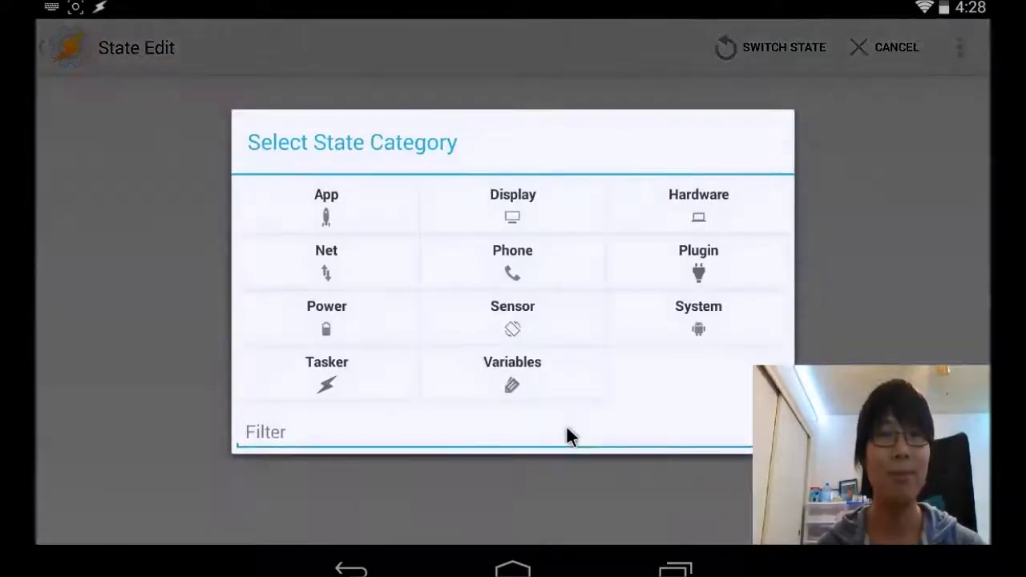
pyautogui.click(337, 324)
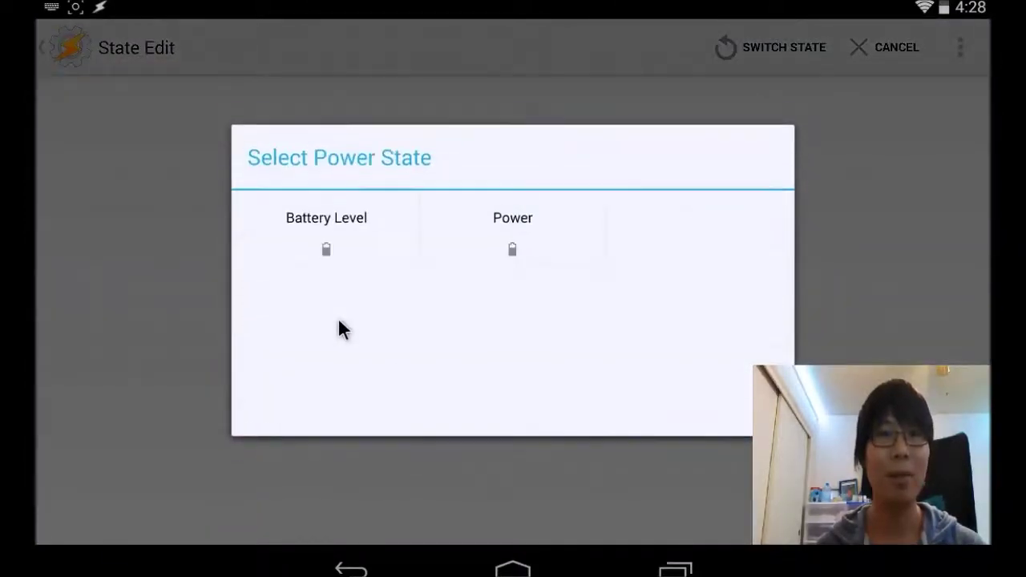
pyautogui.click(534, 240)
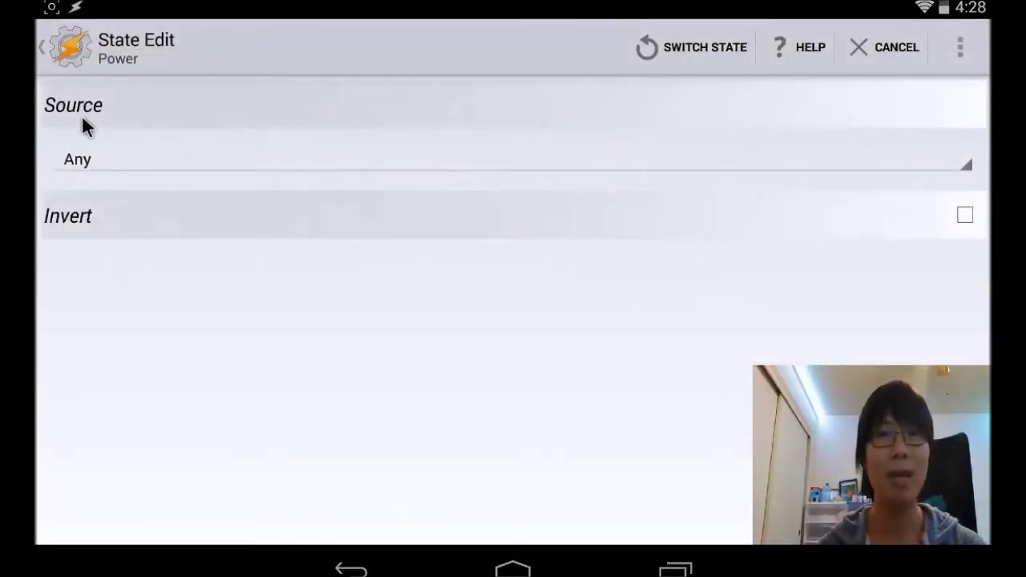
pyautogui.click(140, 56)
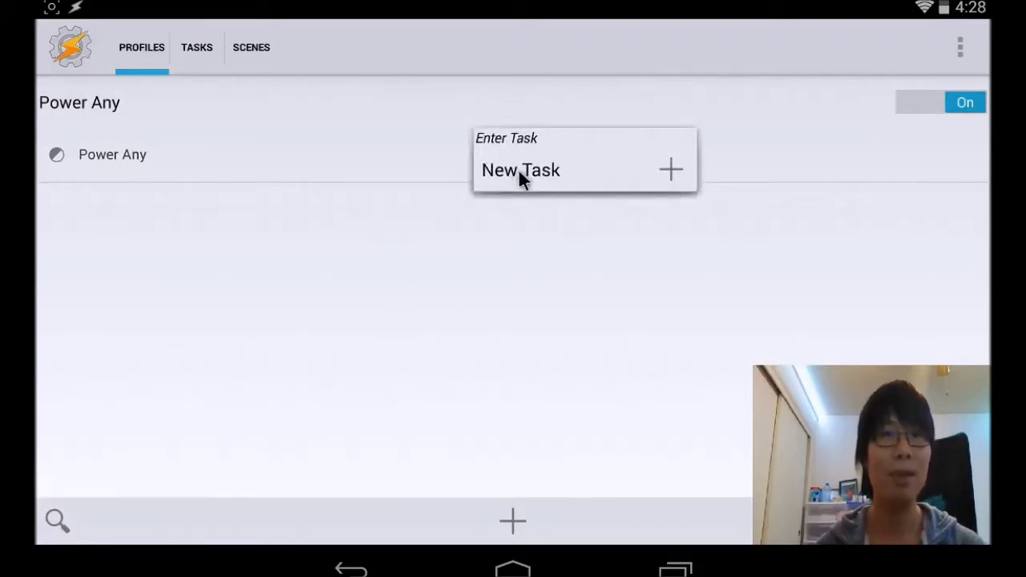
# Create a new task named 'on' for the Power Any profile
pyautogui.click(520, 173)
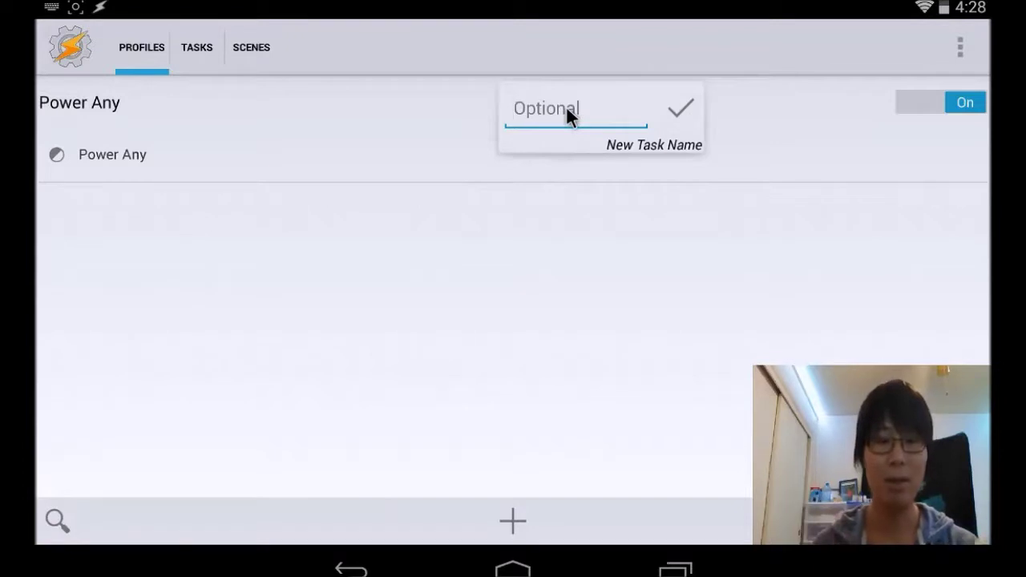
pyautogui.write('on')
pyautogui.click(683, 107)
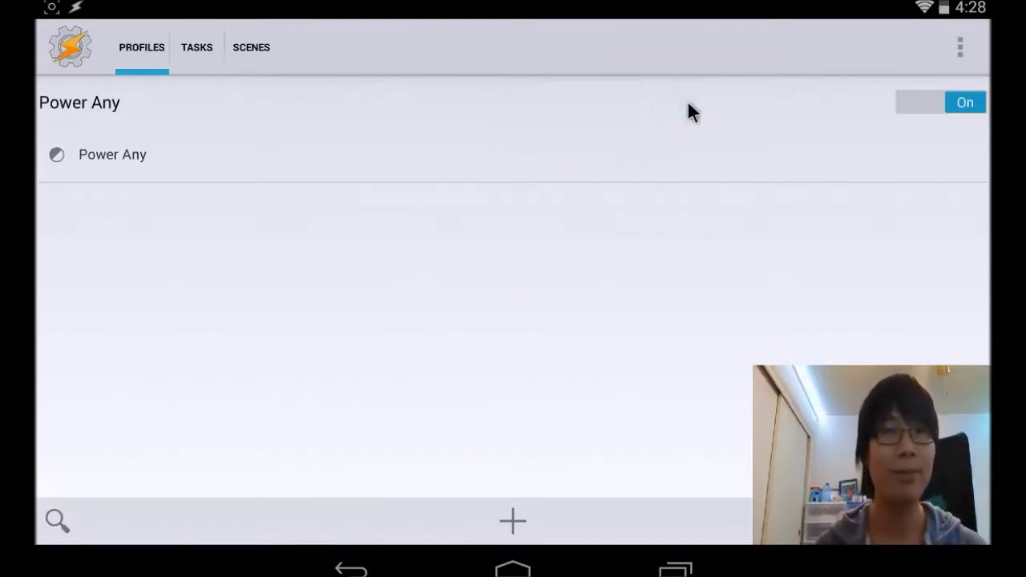
# Add a Display Timeout action set to 0 secs, 0 mins, 5 hours
pyautogui.click(514, 521)
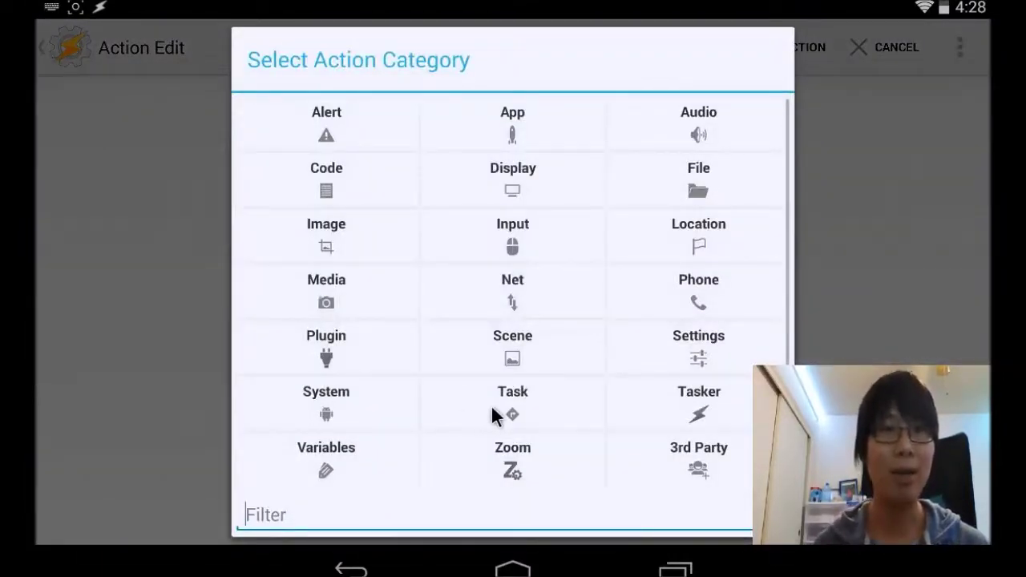
pyautogui.click(530, 180)
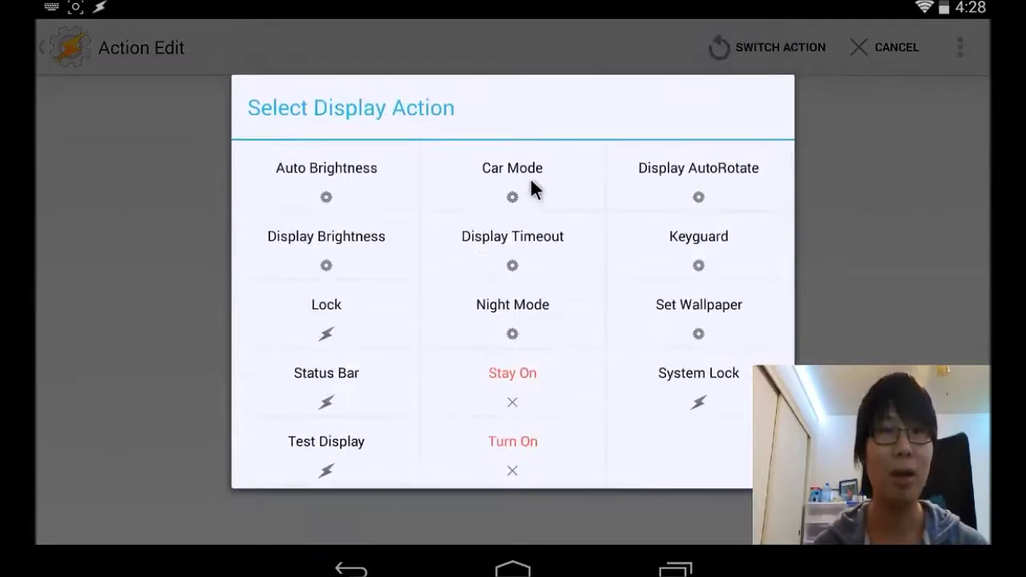
pyautogui.click(529, 252)
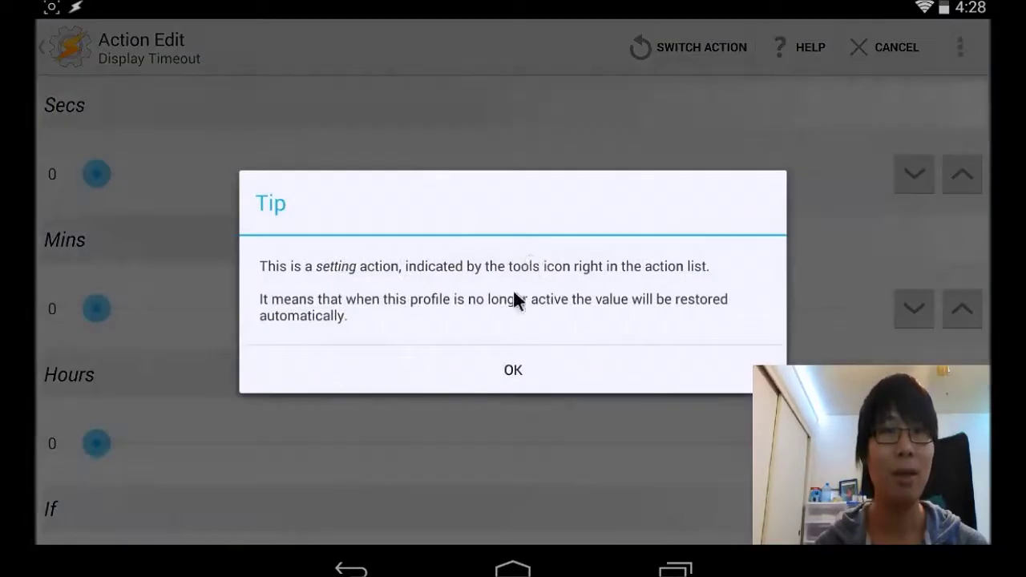
pyautogui.click(522, 369)
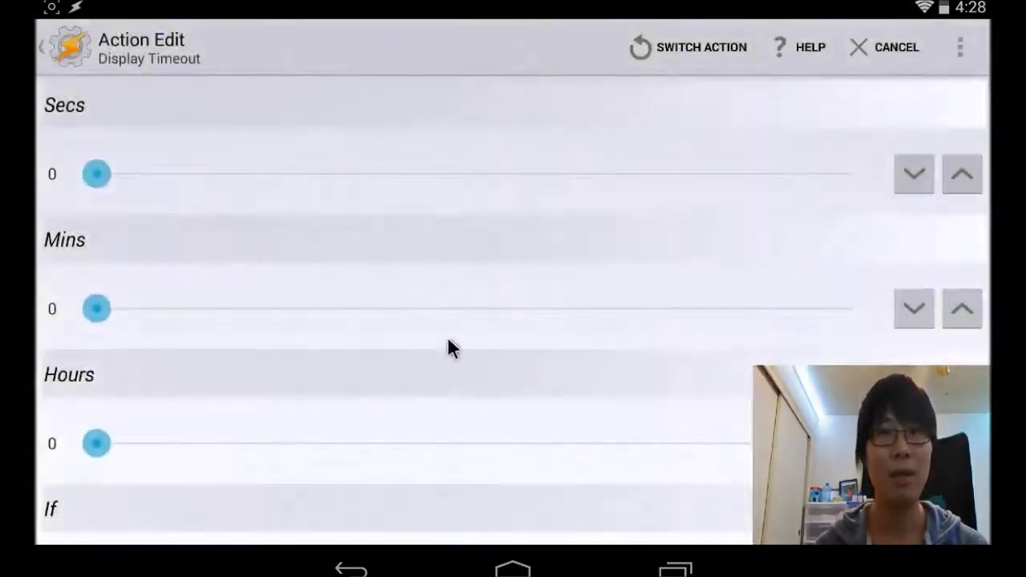
pyautogui.moveTo(96, 446); pyautogui.dragTo(271, 446)
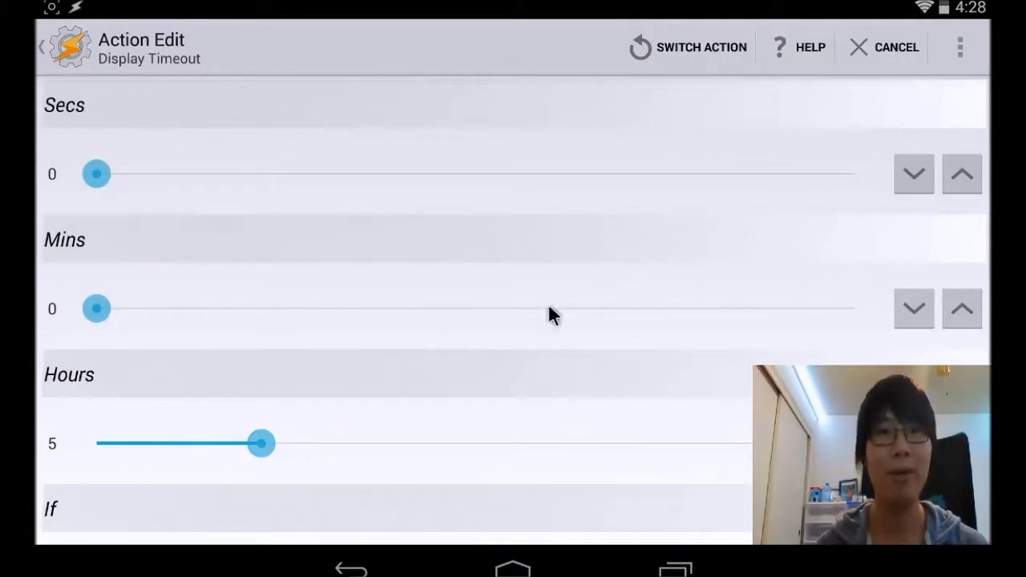
pyautogui.click(101, 52)
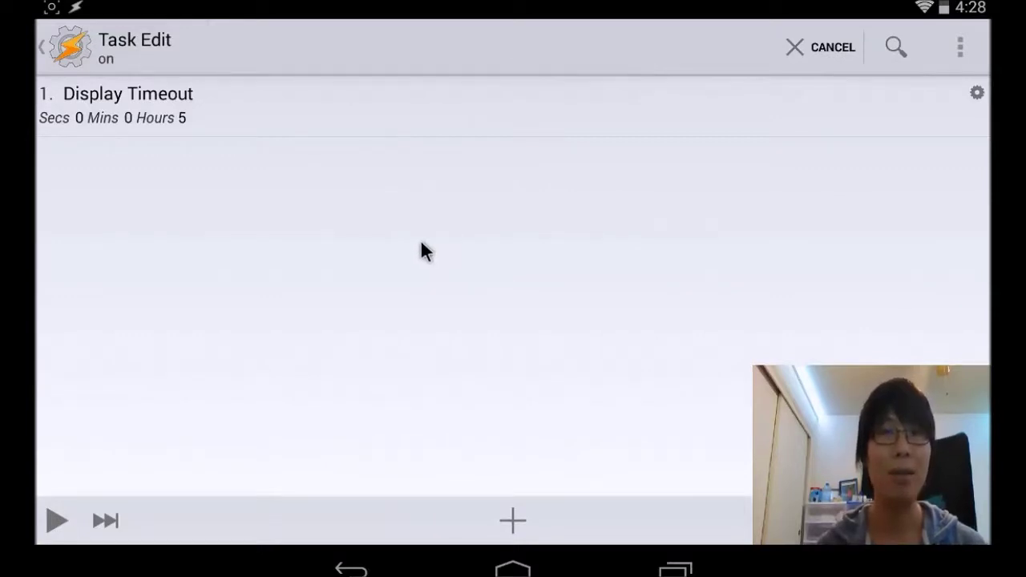
# Add a Media Control action with Cmd Play [Simulated Only] to 'on' and return to Profiles
pyautogui.click(513, 517)
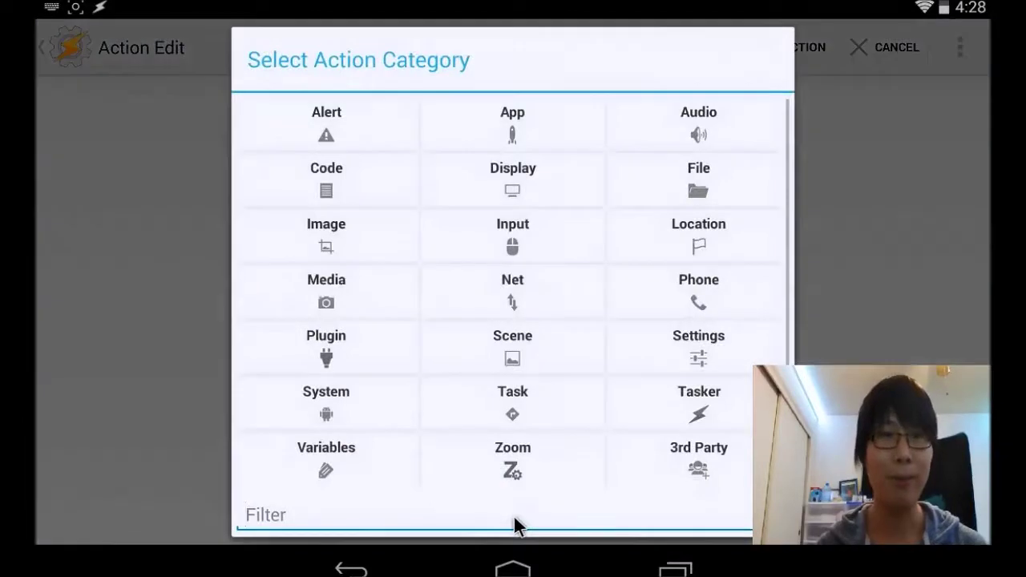
pyautogui.click(339, 281)
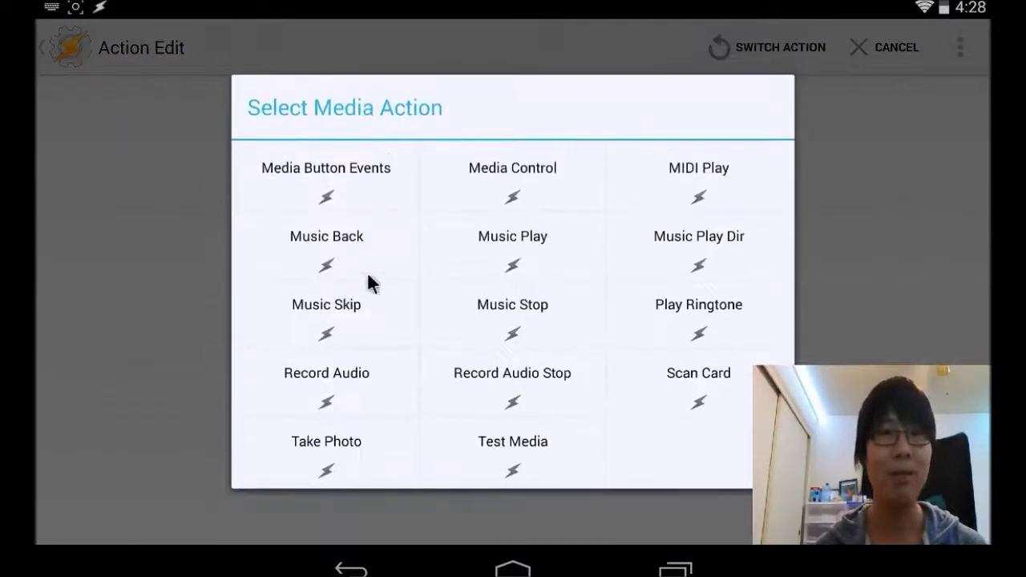
pyautogui.click(534, 181)
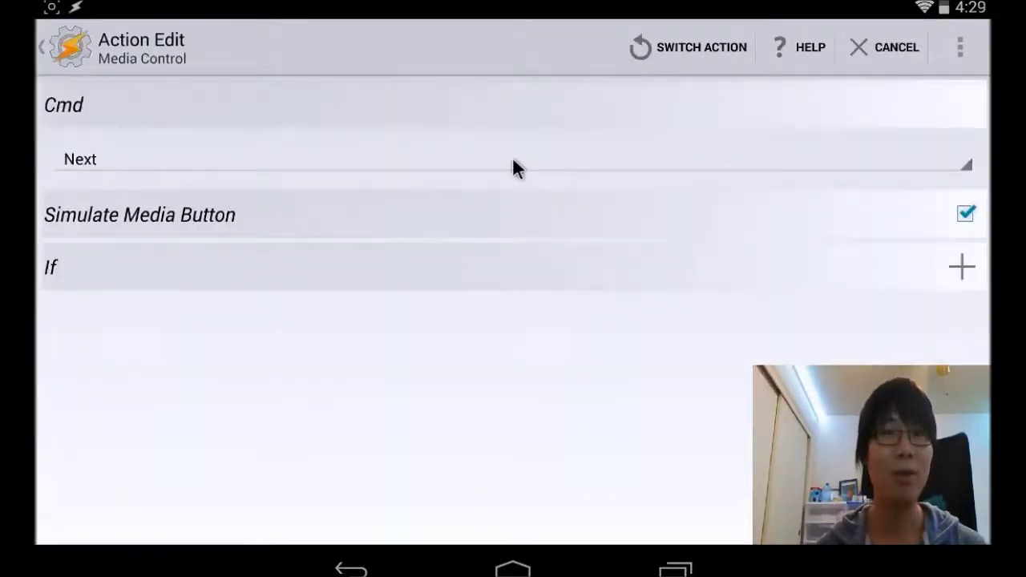
pyautogui.click(512, 165)
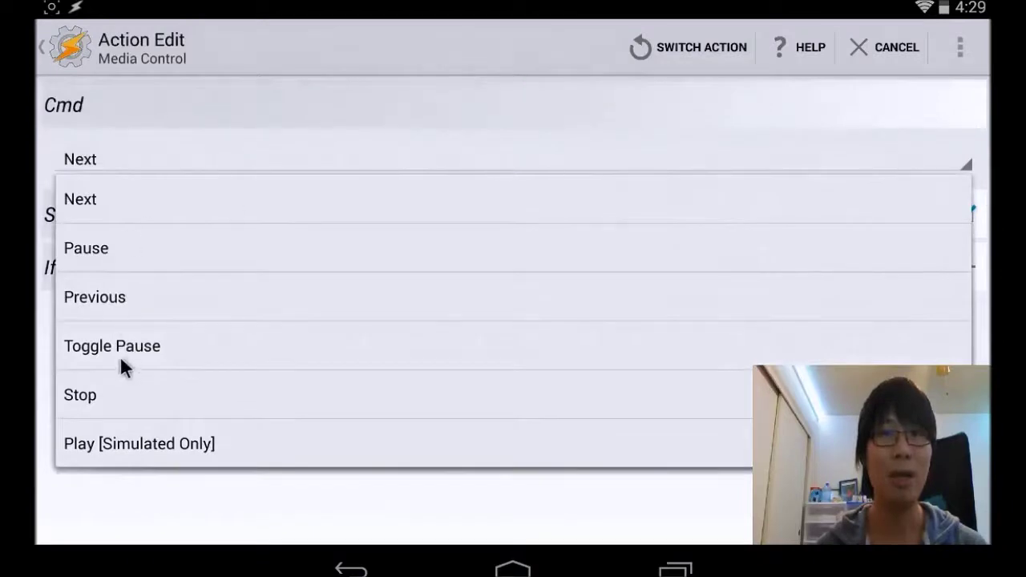
pyautogui.click(137, 445)
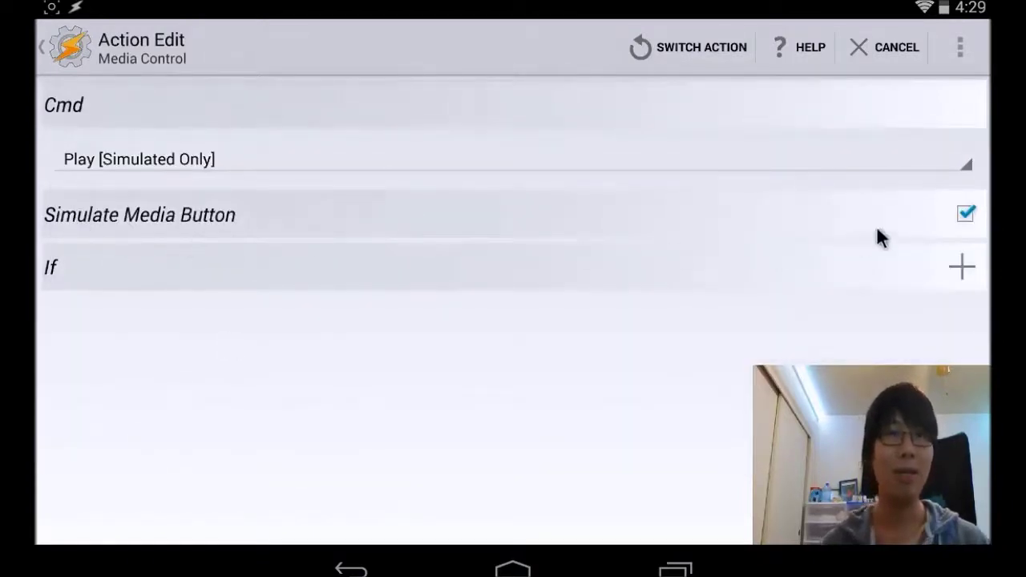
pyautogui.click(130, 49)
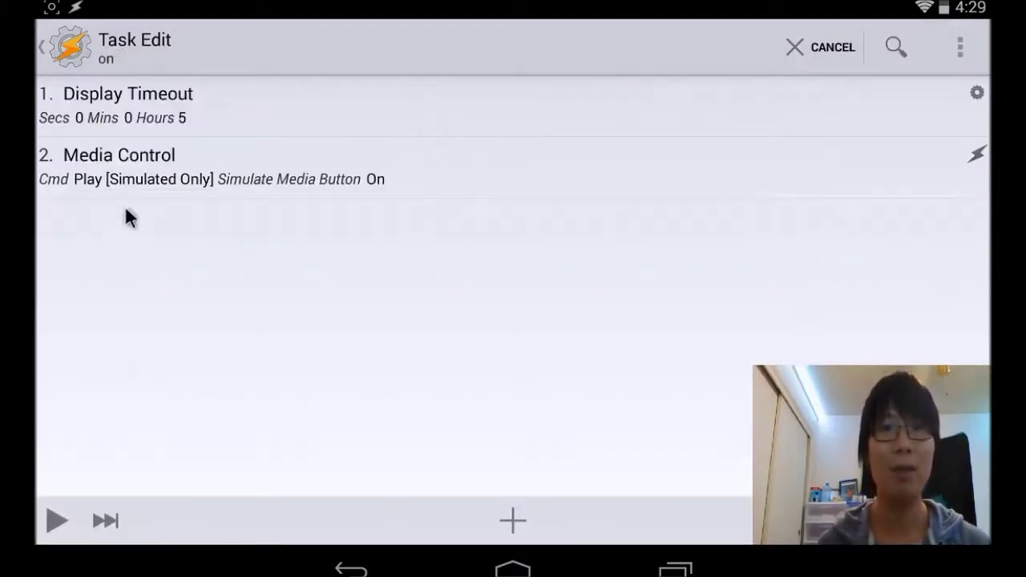
pyautogui.click(103, 42)
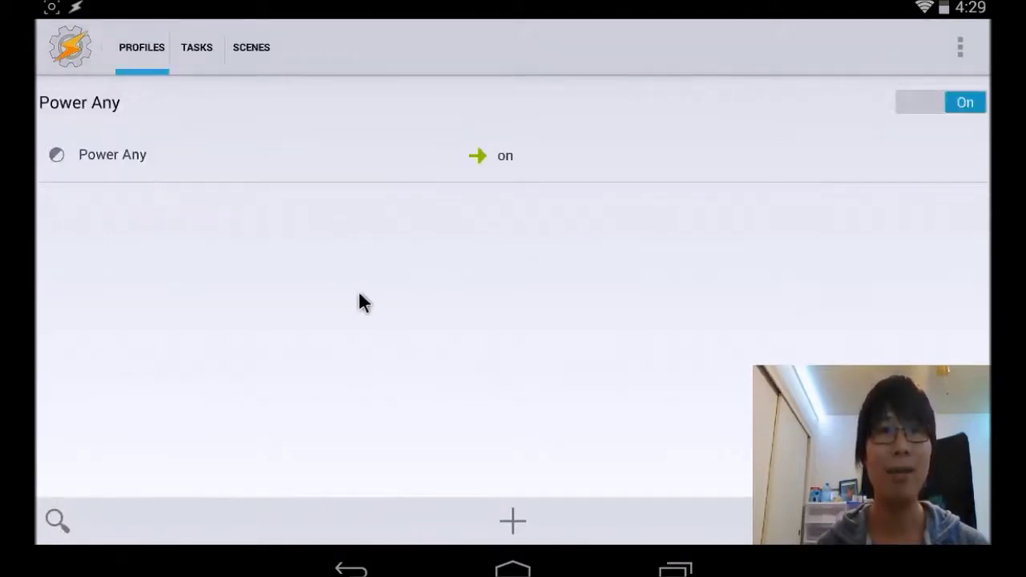
# Create a new task named 'off' from the Tasks list
pyautogui.click(197, 48)
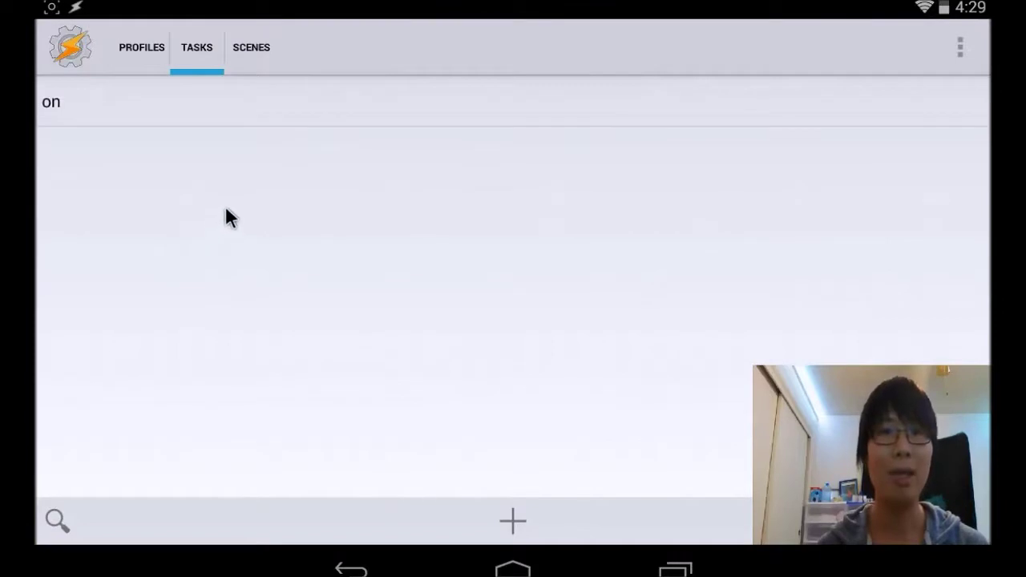
pyautogui.click(509, 521)
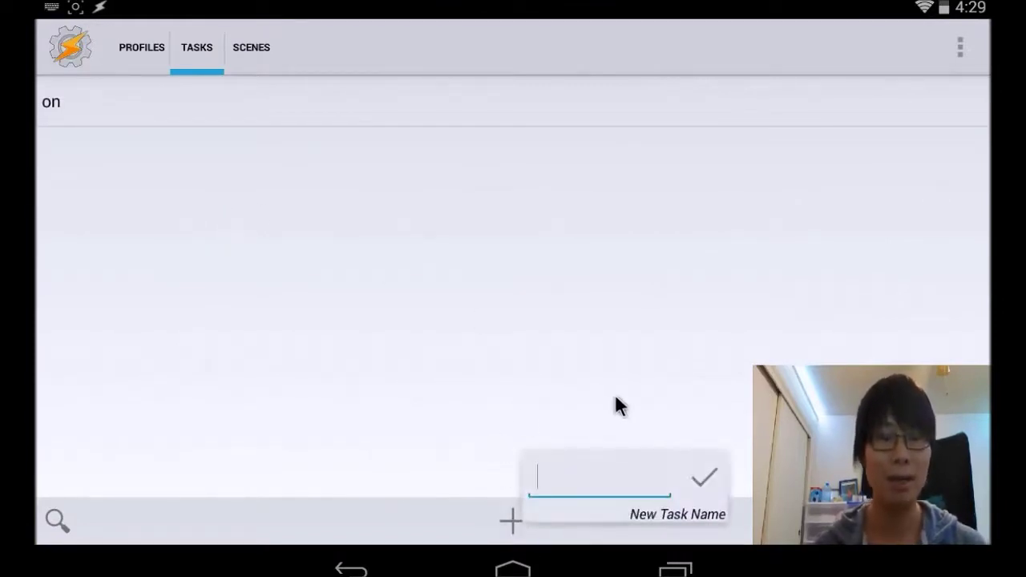
pyautogui.write('off')
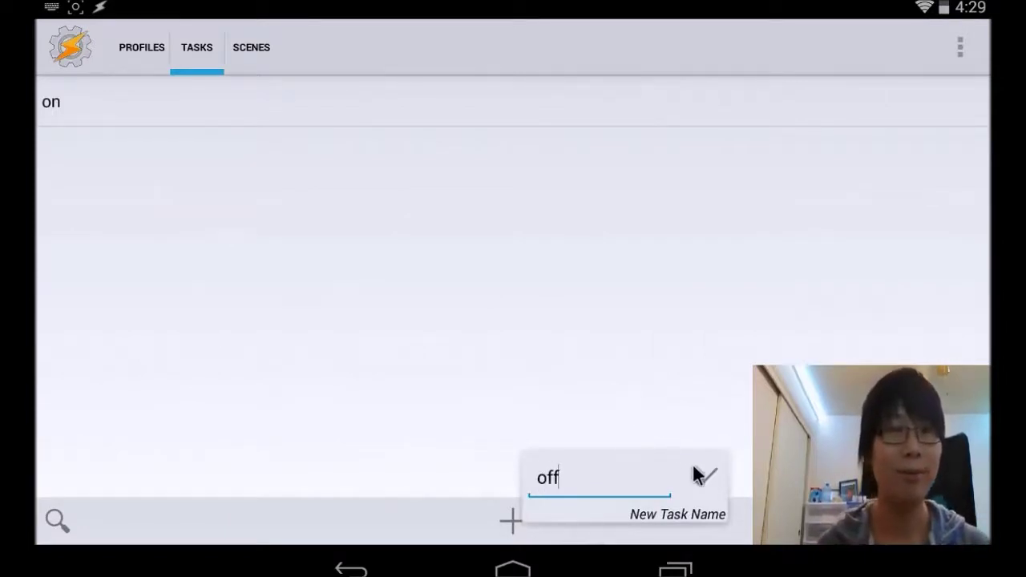
pyautogui.click(704, 475)
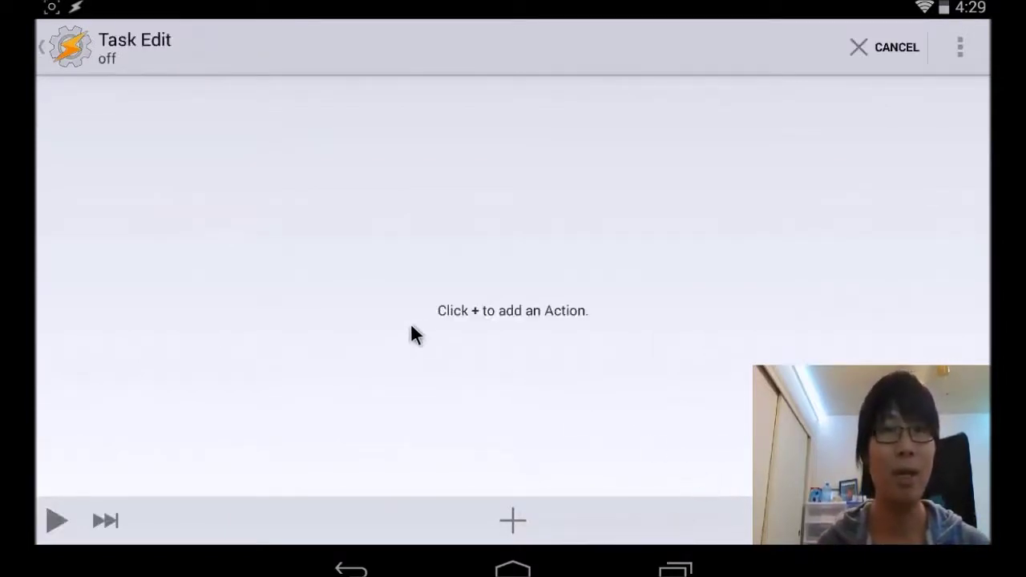
# Give 'off' a Display Timeout action of 7 secs, 0 mins, 0 hours
pyautogui.click(513, 520)
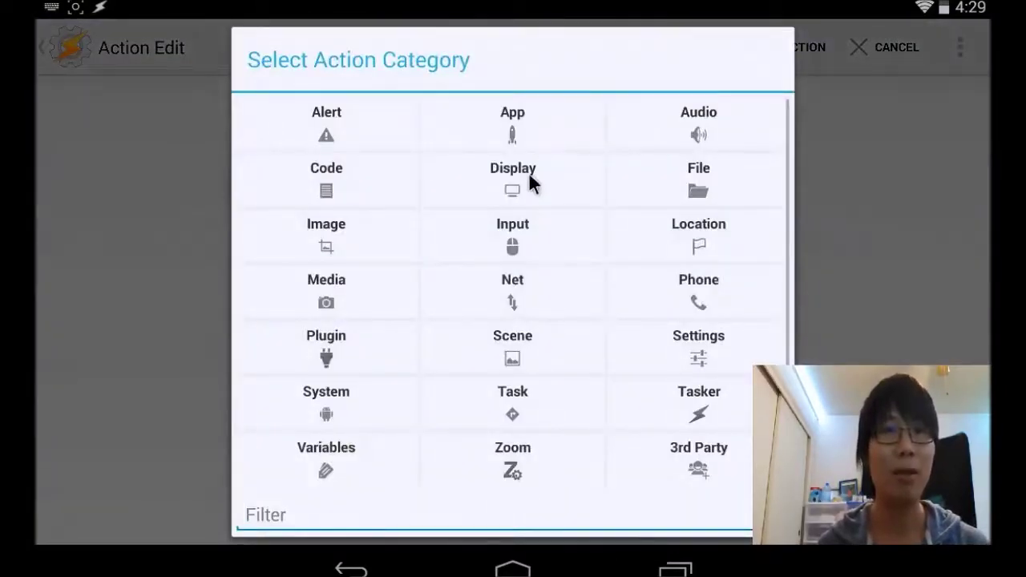
pyautogui.click(522, 190)
pyautogui.click(526, 237)
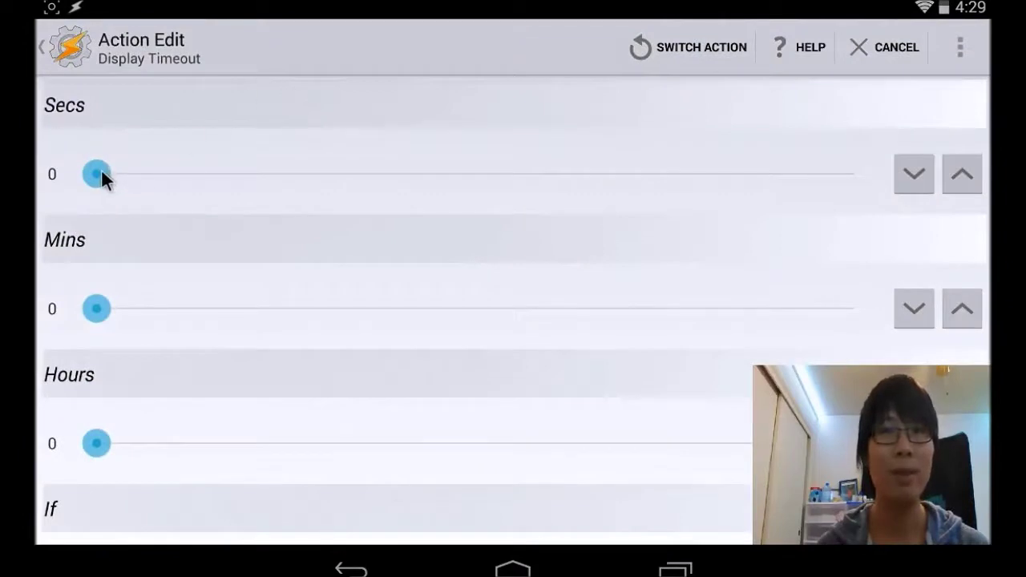
pyautogui.moveTo(101, 170); pyautogui.dragTo(194, 184)
pyautogui.click(103, 45)
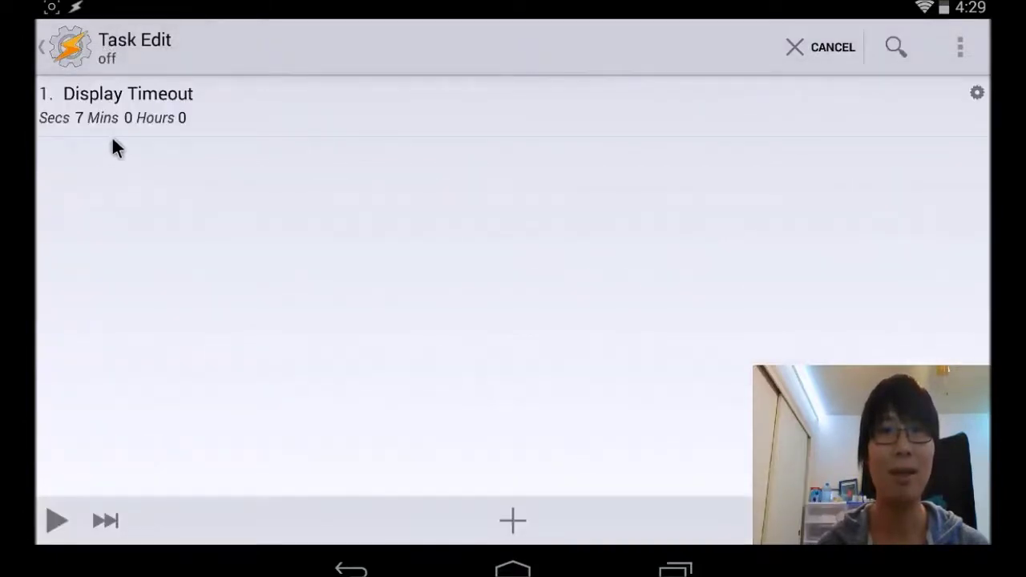
pyautogui.click(513, 521)
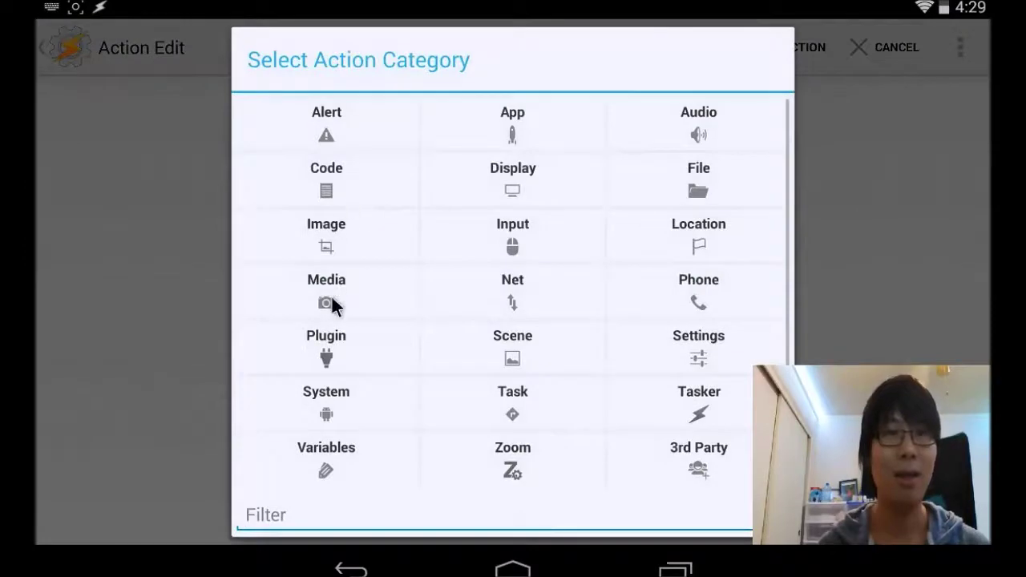
# Add a Media Control action with Cmd Pause to 'off' and return to the Tasks list
pyautogui.click(331, 295)
pyautogui.click(542, 189)
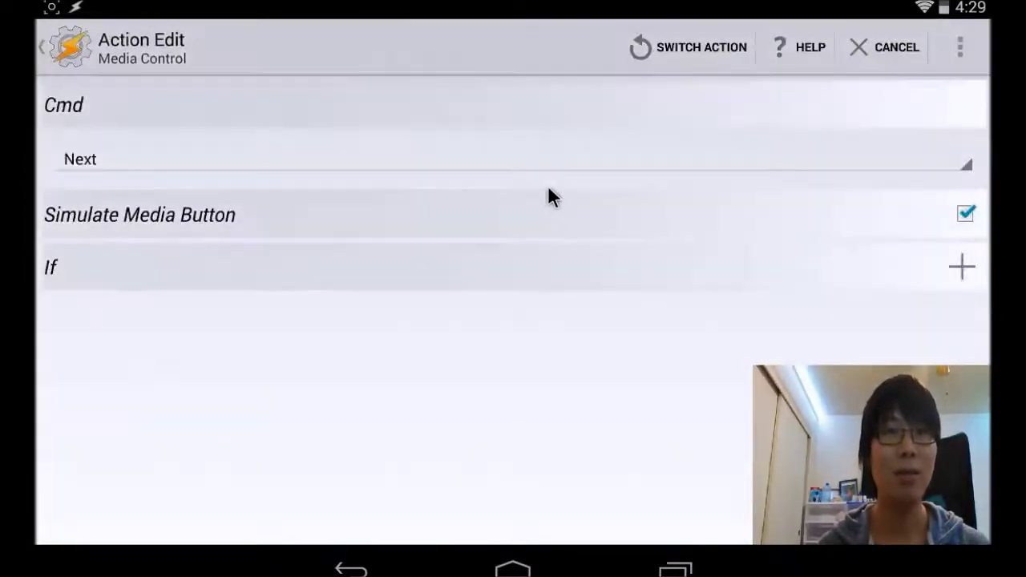
pyautogui.click(331, 159)
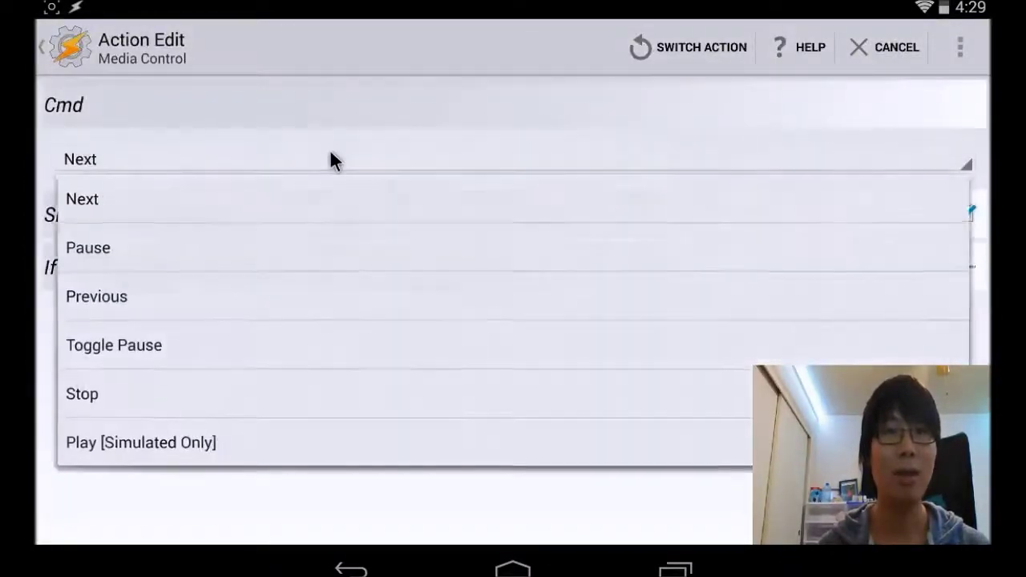
pyautogui.click(96, 248)
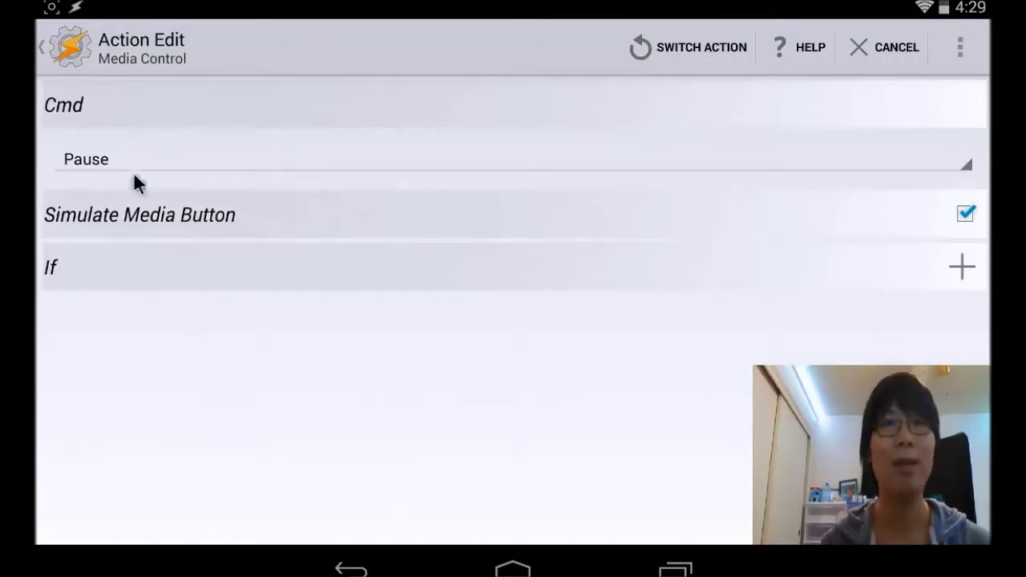
pyautogui.click(130, 56)
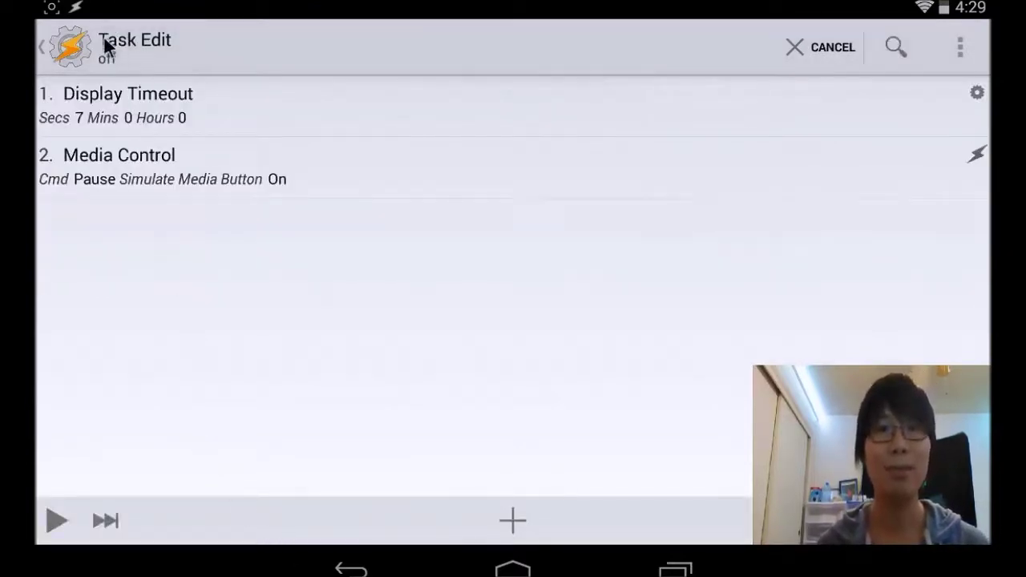
pyautogui.click(97, 42)
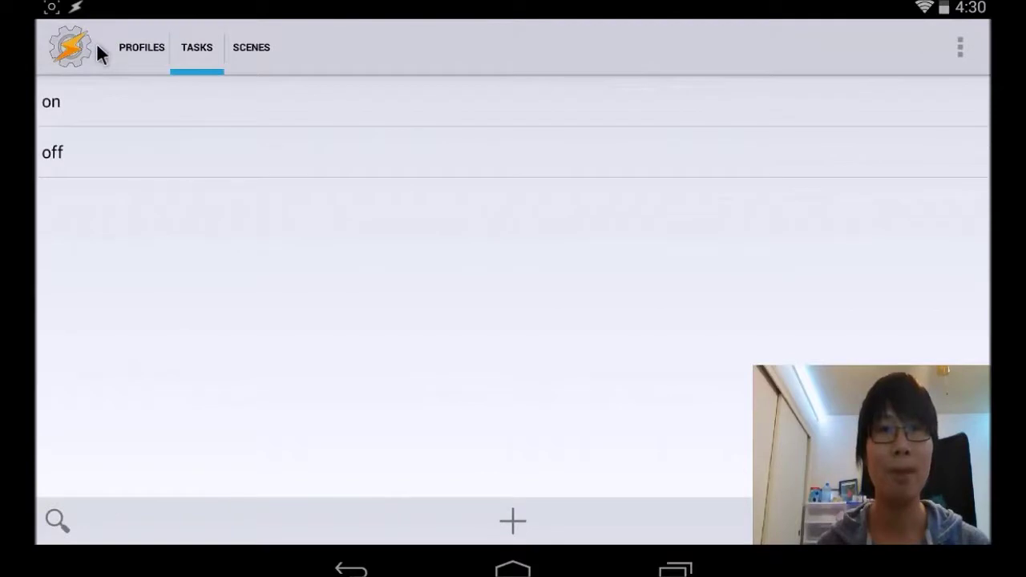
# Set 'off' as the Power Any profile's exit task, then go to the home screen
pyautogui.click(141, 48)
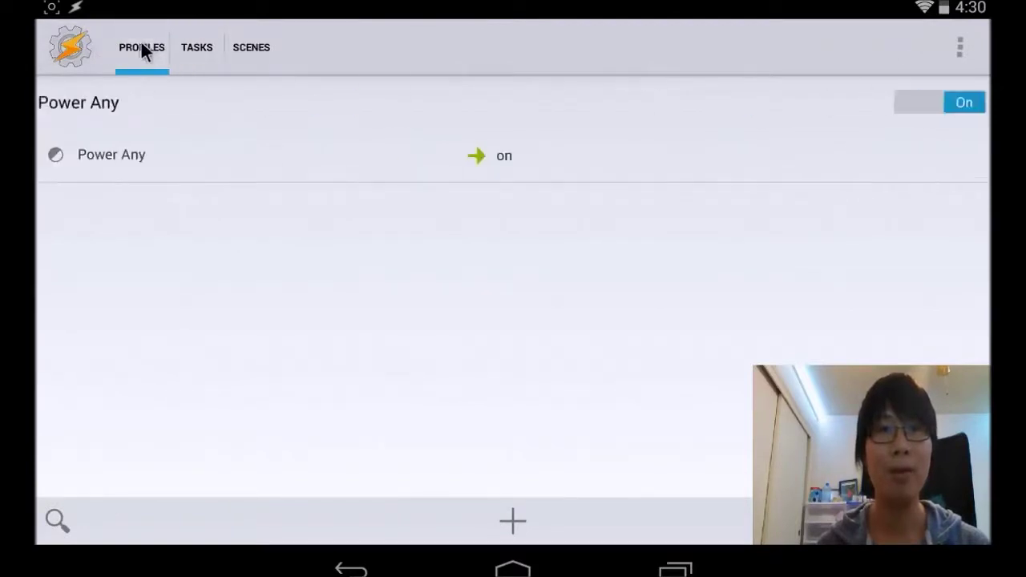
pyautogui.click(509, 156)
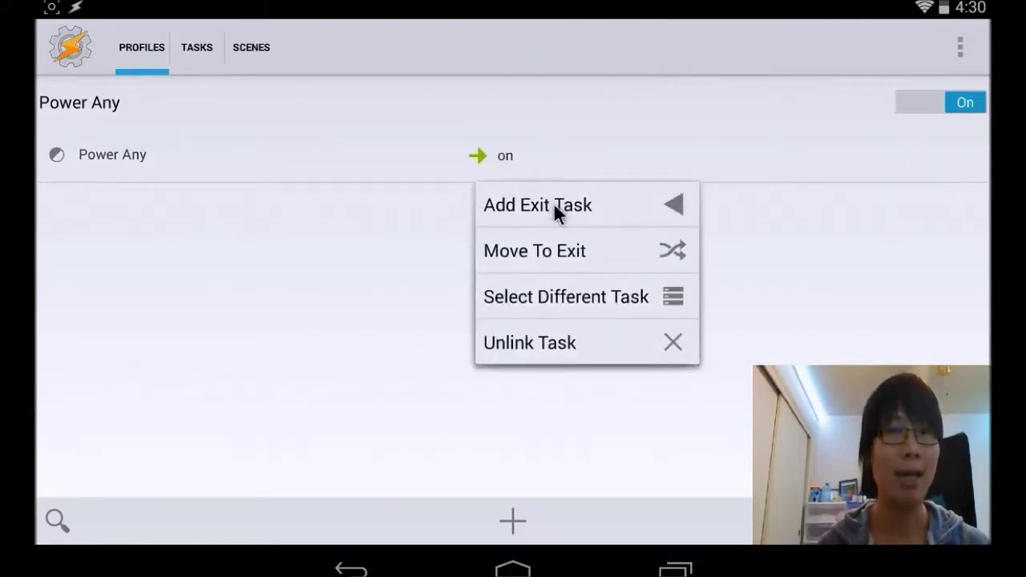
pyautogui.click(553, 204)
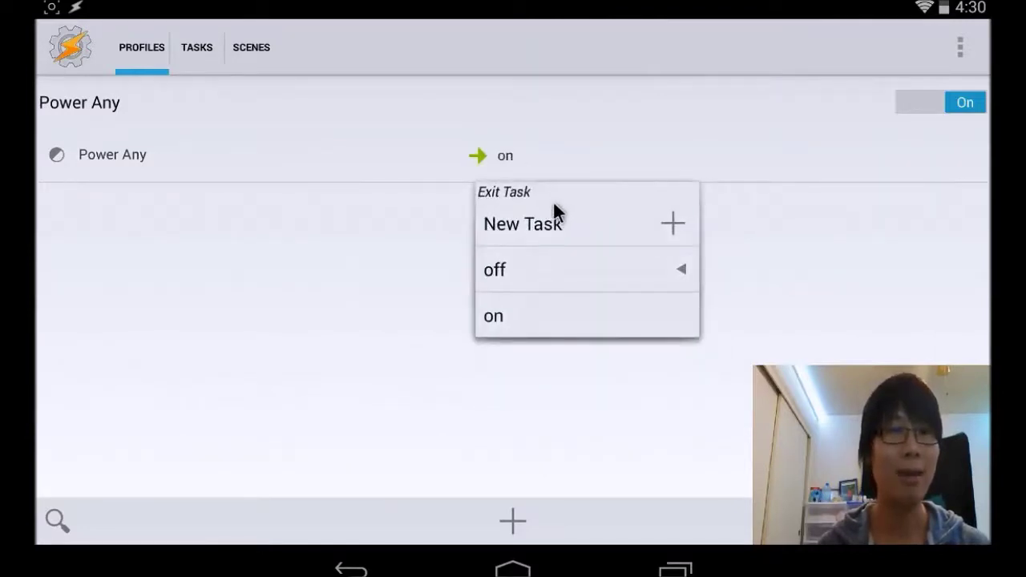
pyautogui.click(543, 270)
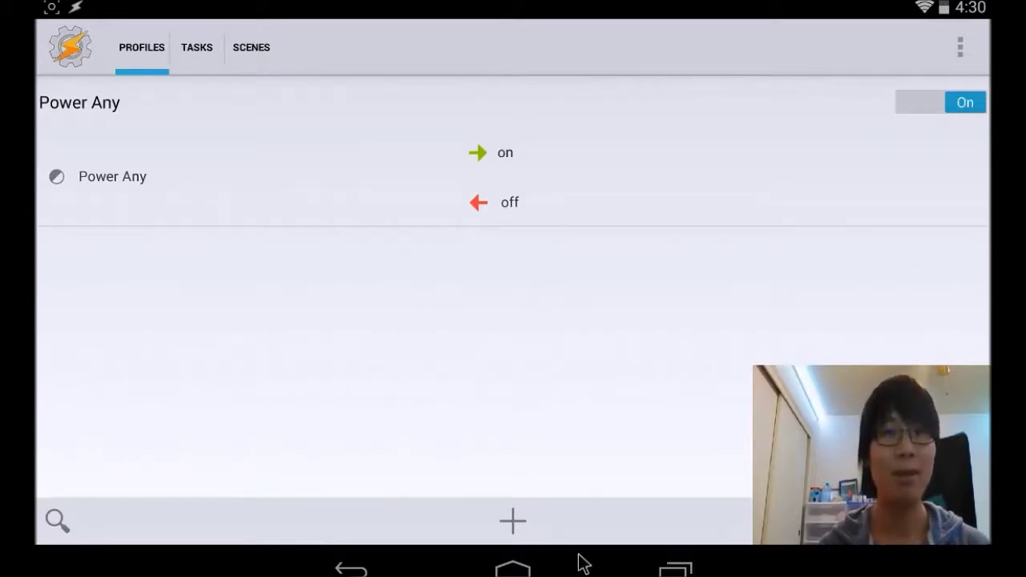
pyautogui.click(513, 569)
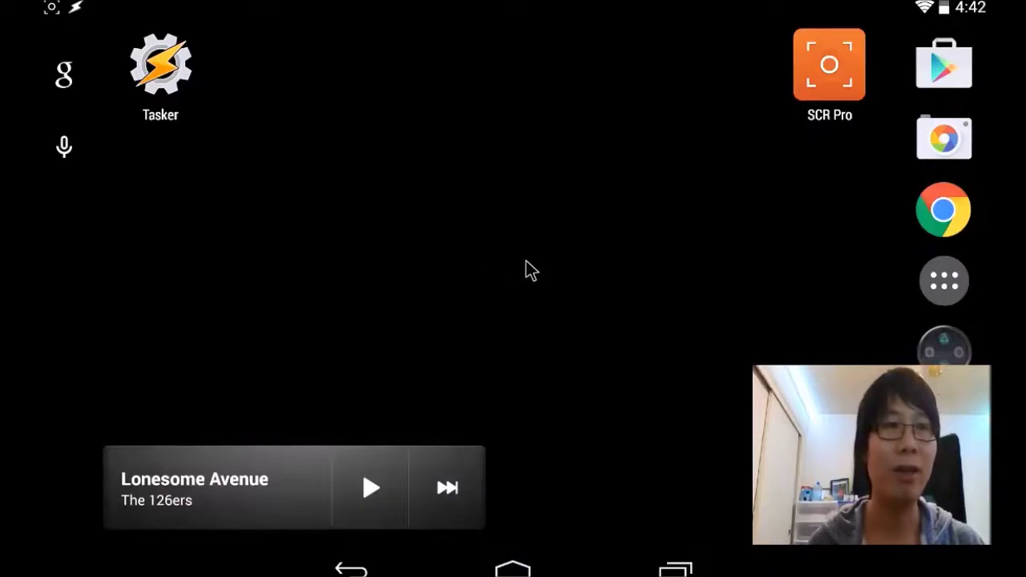
pyautogui.click(937, 216)
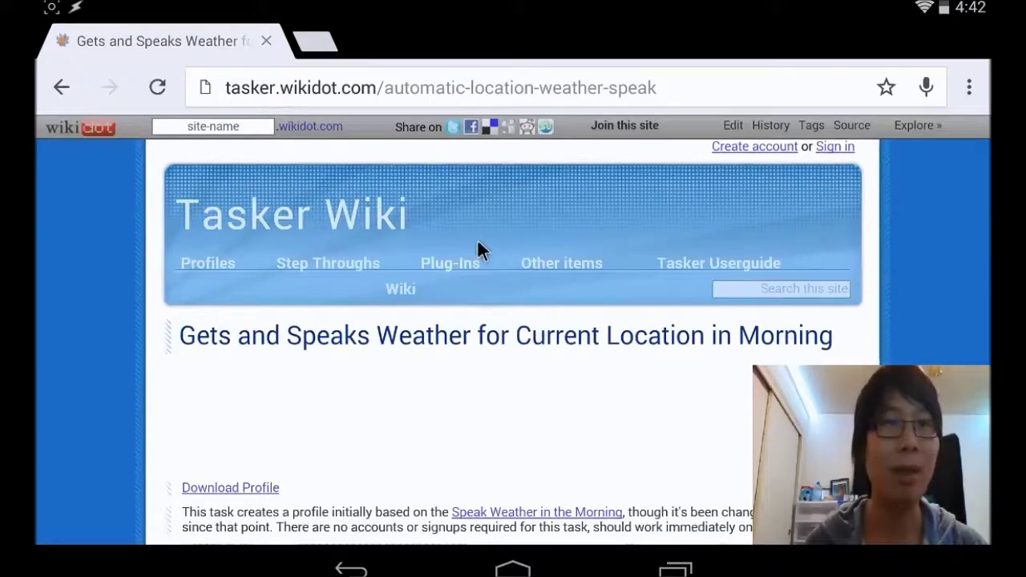
pyautogui.moveTo(400, 289)
pyautogui.click(417, 510)
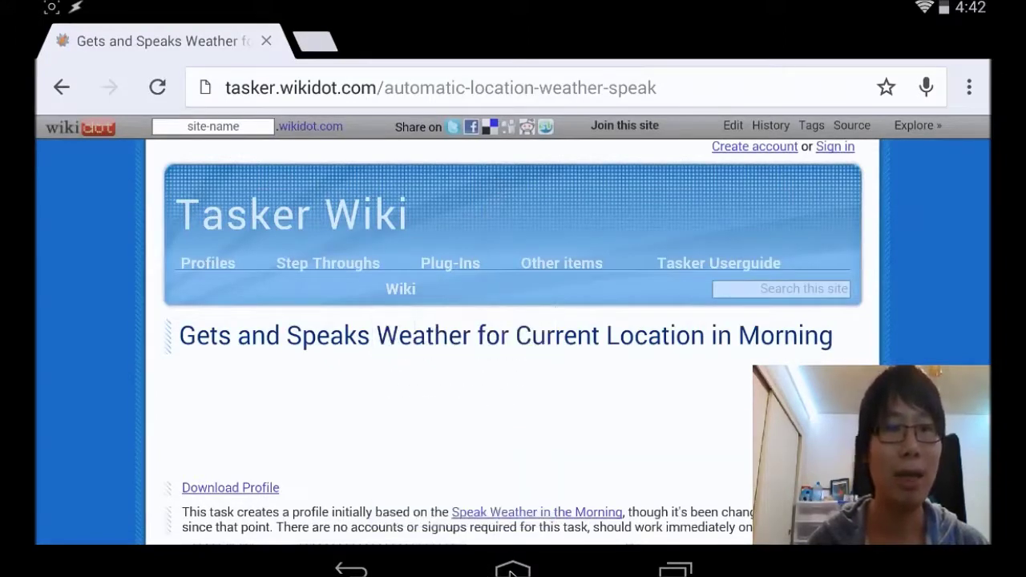
pyautogui.click(512, 571)
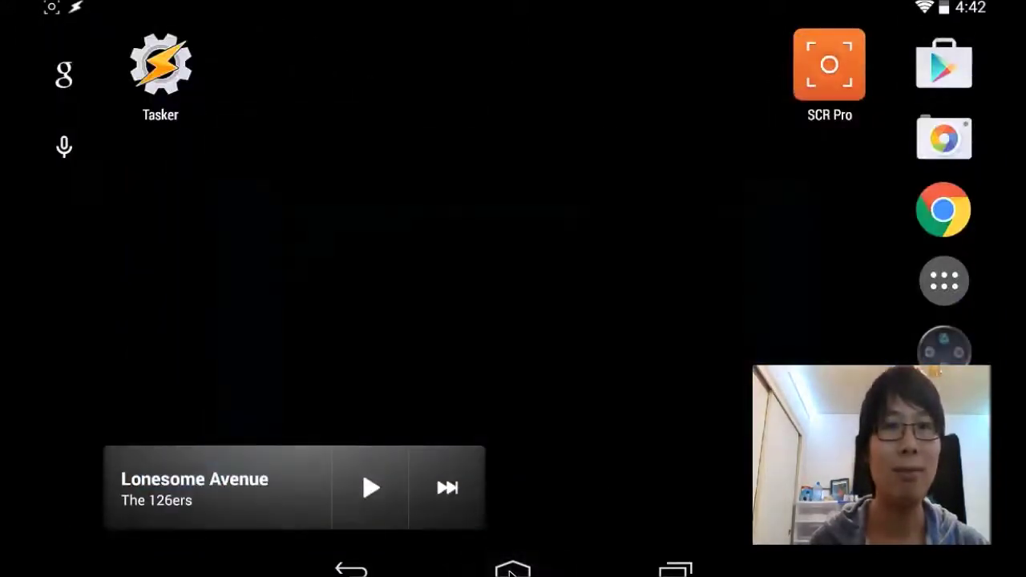
# Open Tasker and import Weather_Get from Download/Tasker - tasks/tasks
pyautogui.click(166, 96)
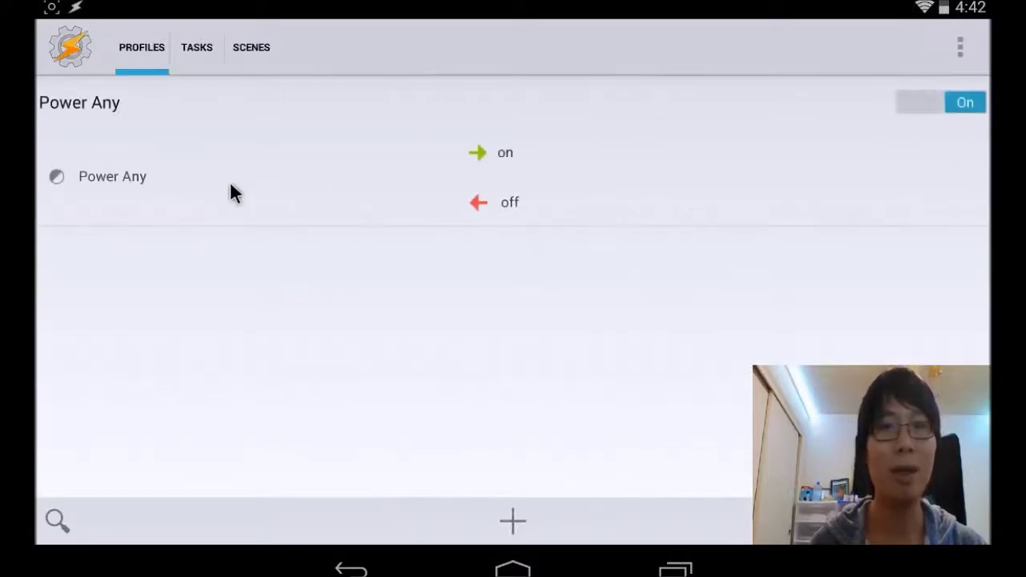
pyautogui.click(197, 49)
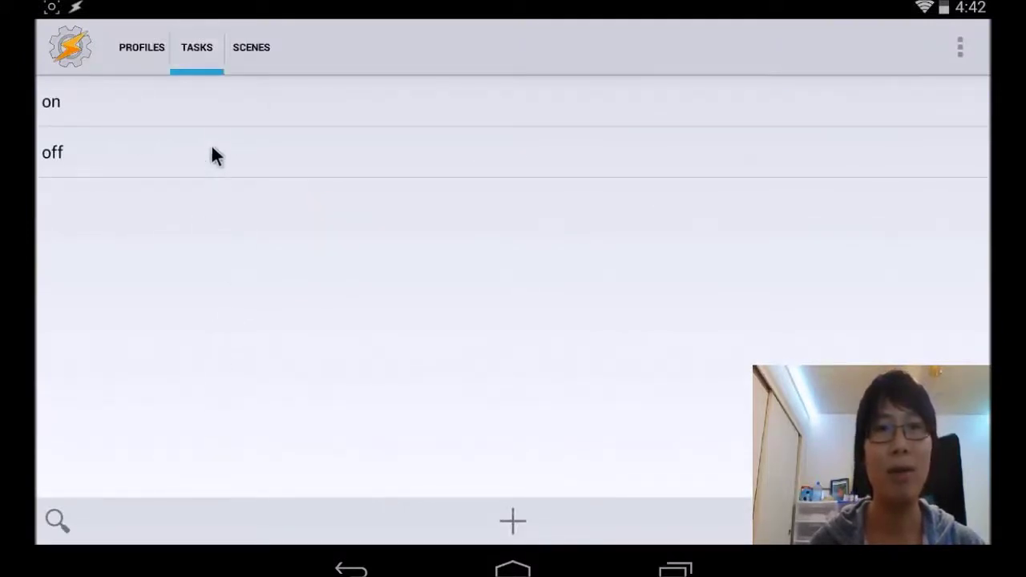
pyautogui.click(201, 48)
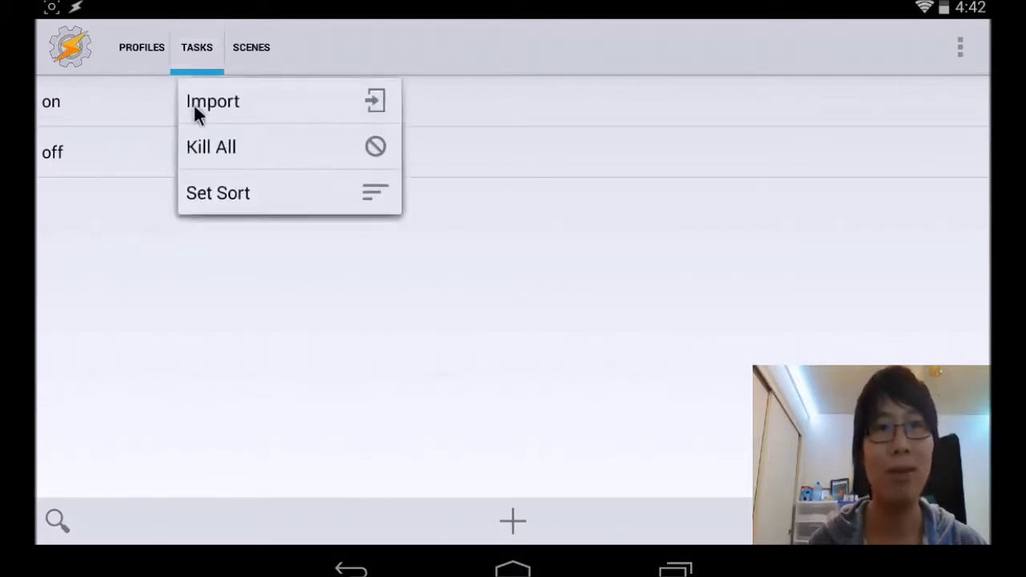
pyautogui.click(205, 103)
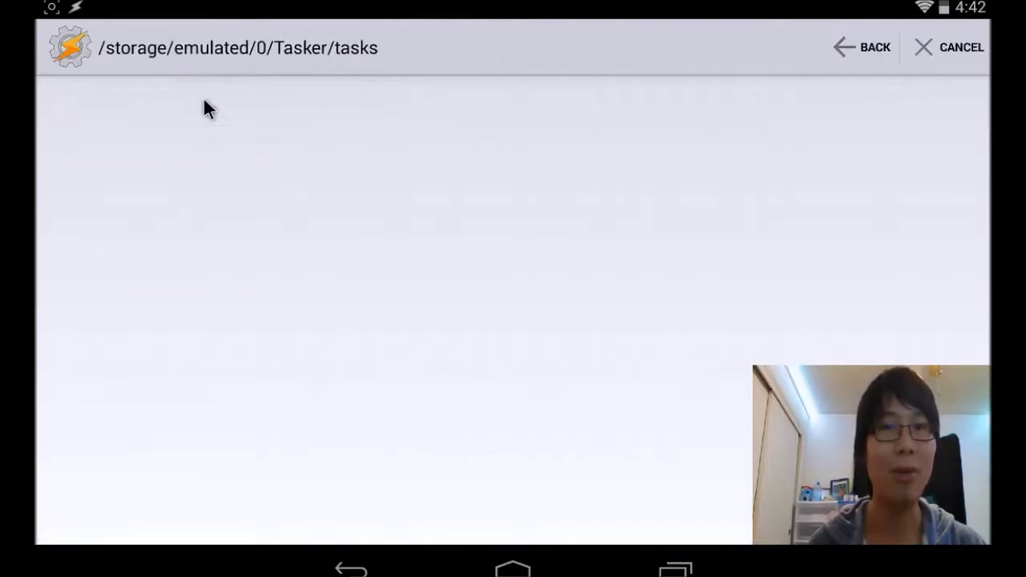
pyautogui.click(858, 48)
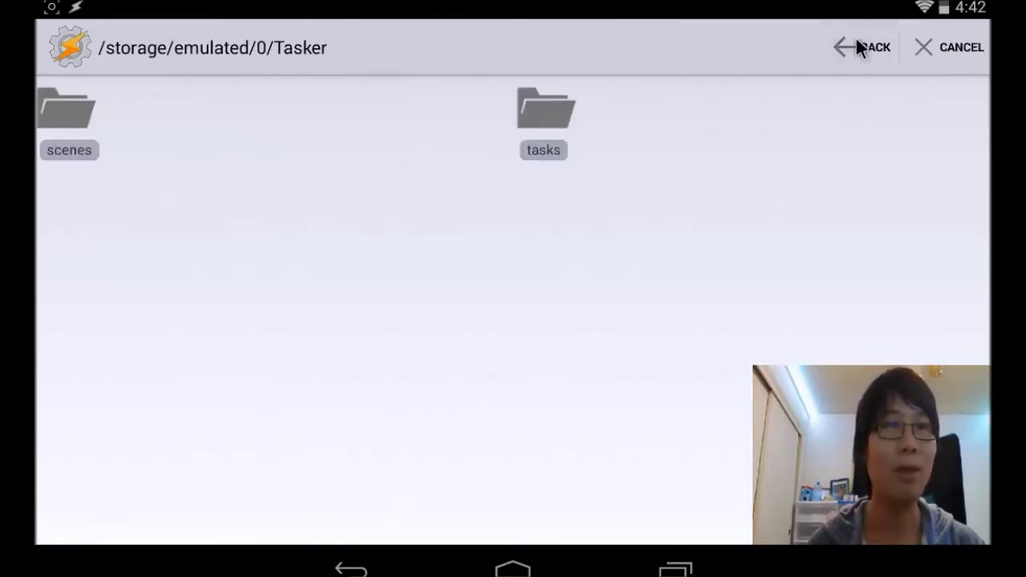
pyautogui.click(865, 48)
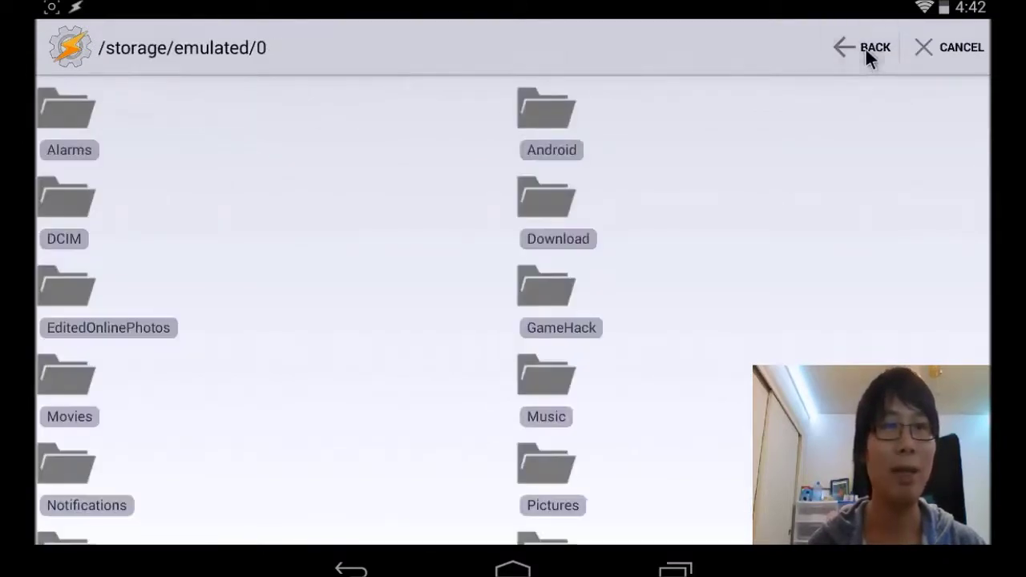
pyautogui.click(535, 227)
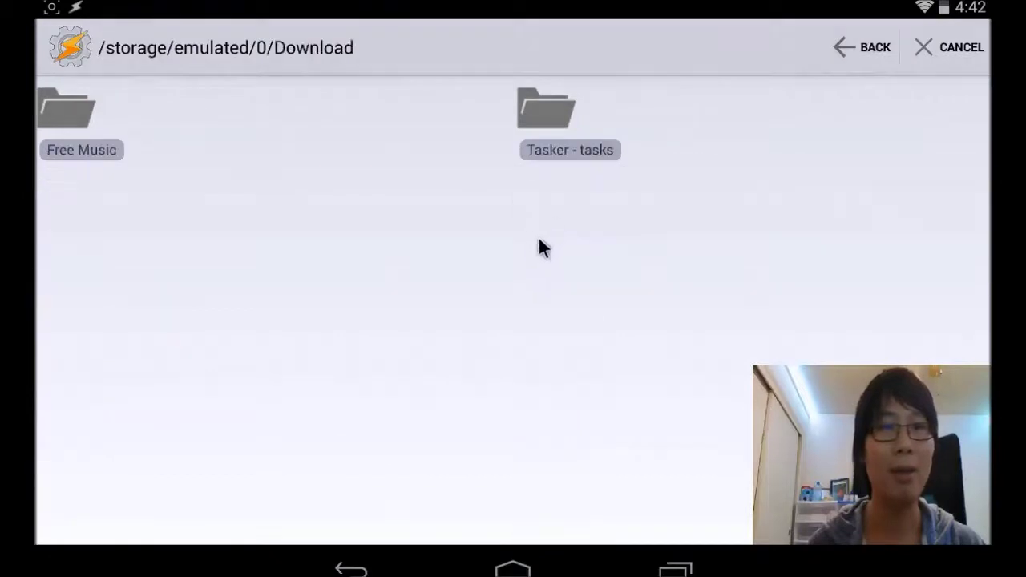
pyautogui.click(551, 119)
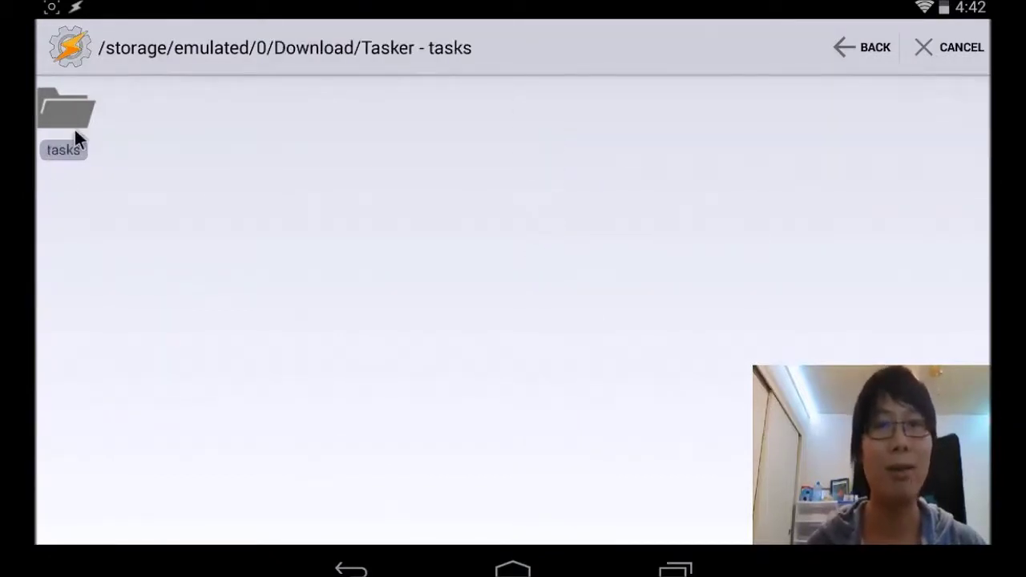
pyautogui.click(74, 128)
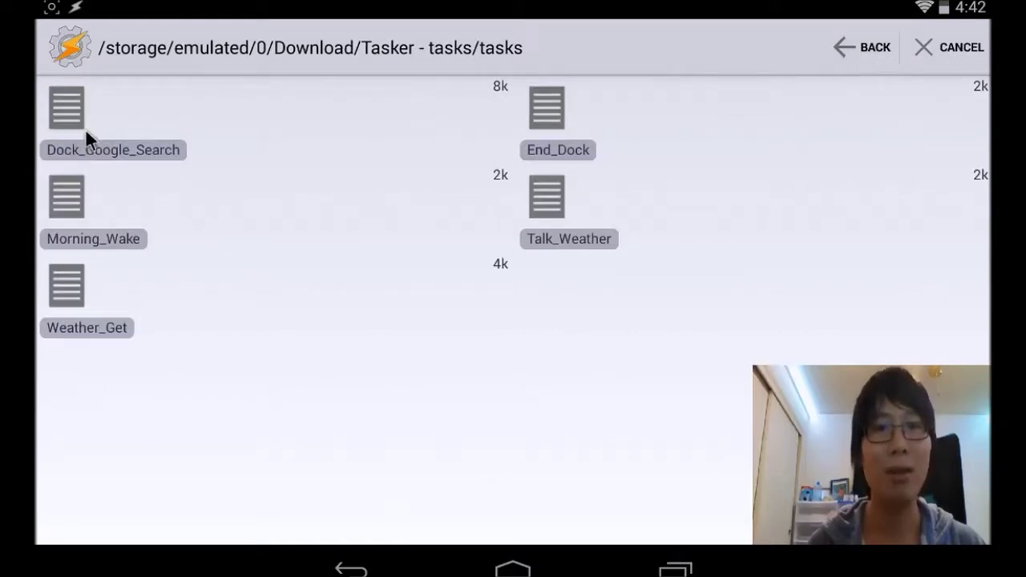
pyautogui.click(70, 299)
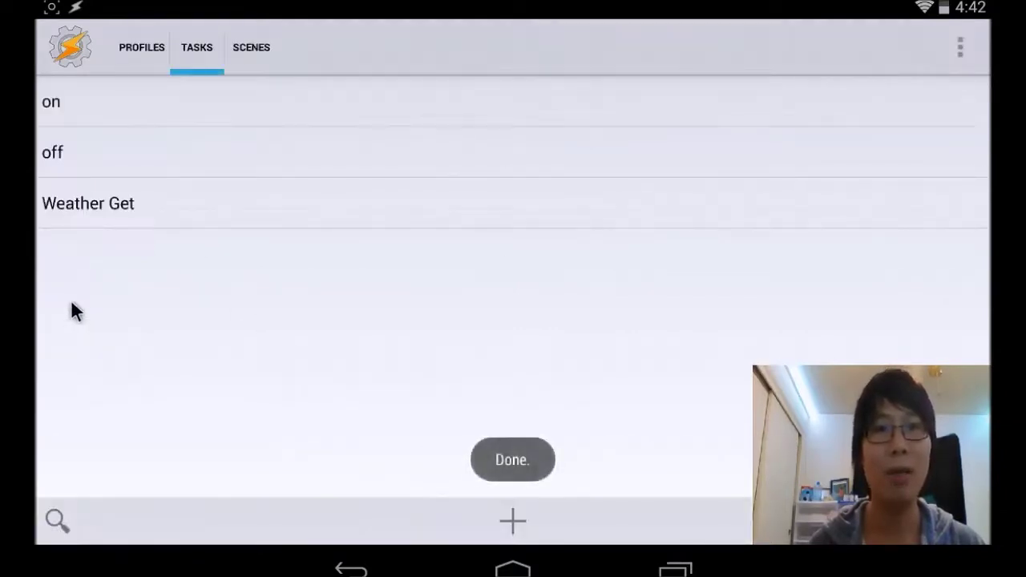
# Import Talk_Weather.tsk.xml from the same folder and open Talk Weather for editing
pyautogui.click(204, 49)
pyautogui.click(224, 103)
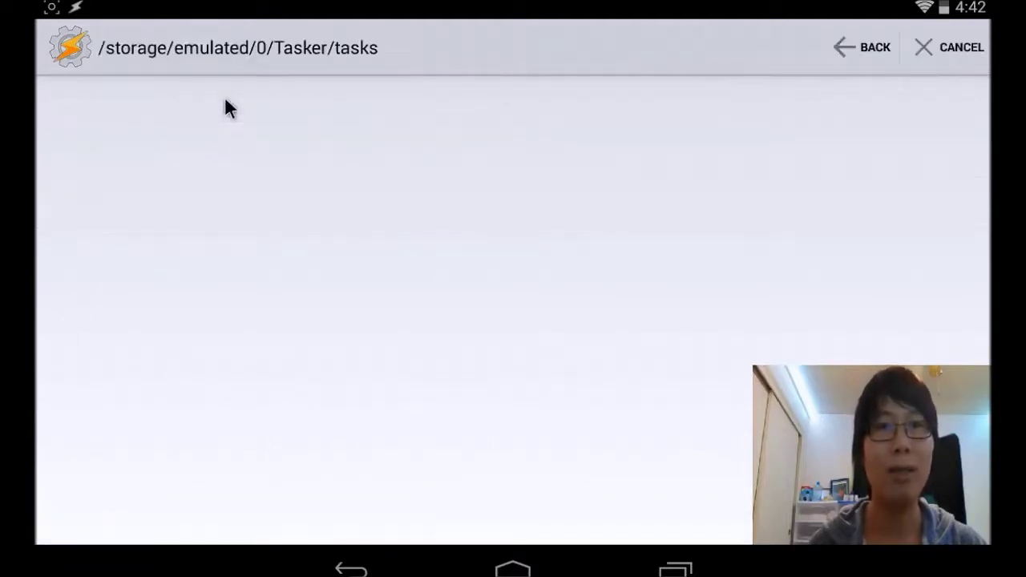
pyautogui.click(878, 47)
pyautogui.click(867, 48)
pyautogui.click(553, 245)
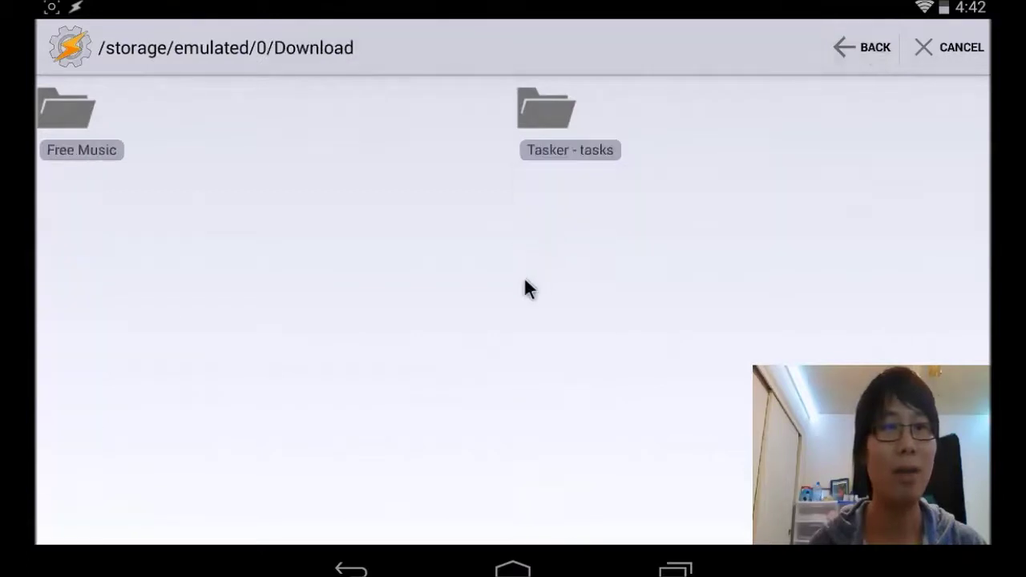
pyautogui.click(548, 117)
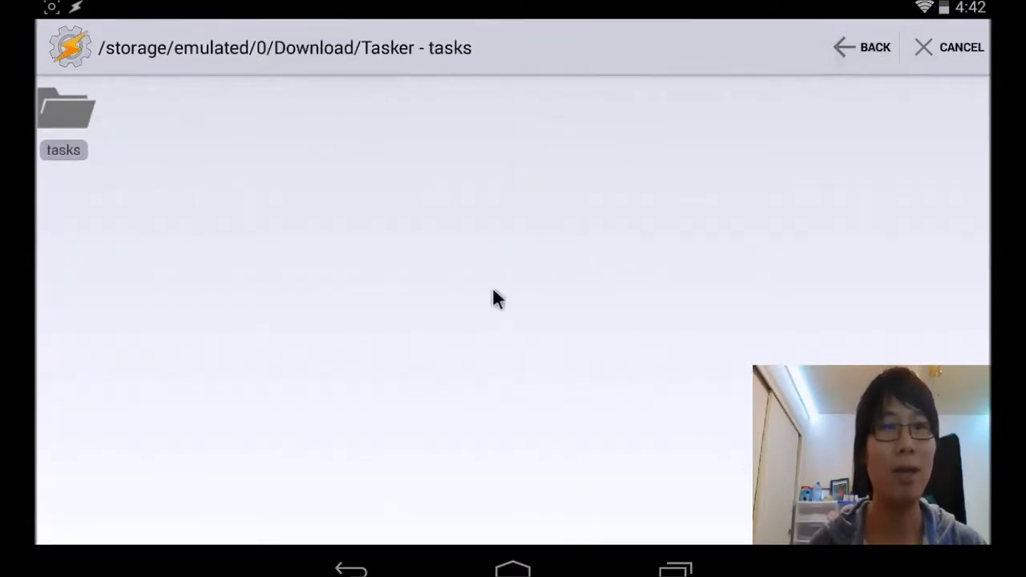
pyautogui.click(76, 152)
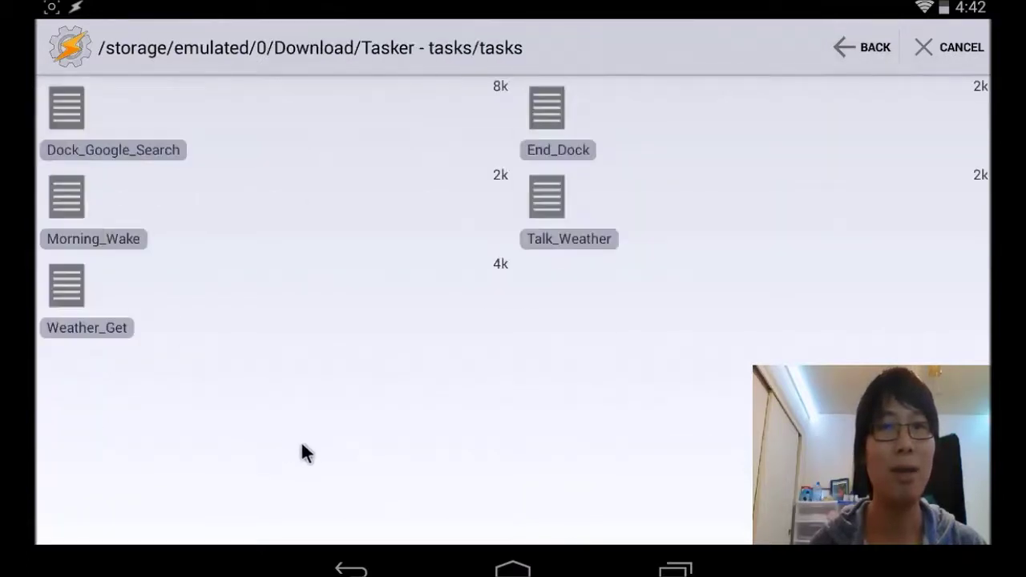
pyautogui.click(554, 205)
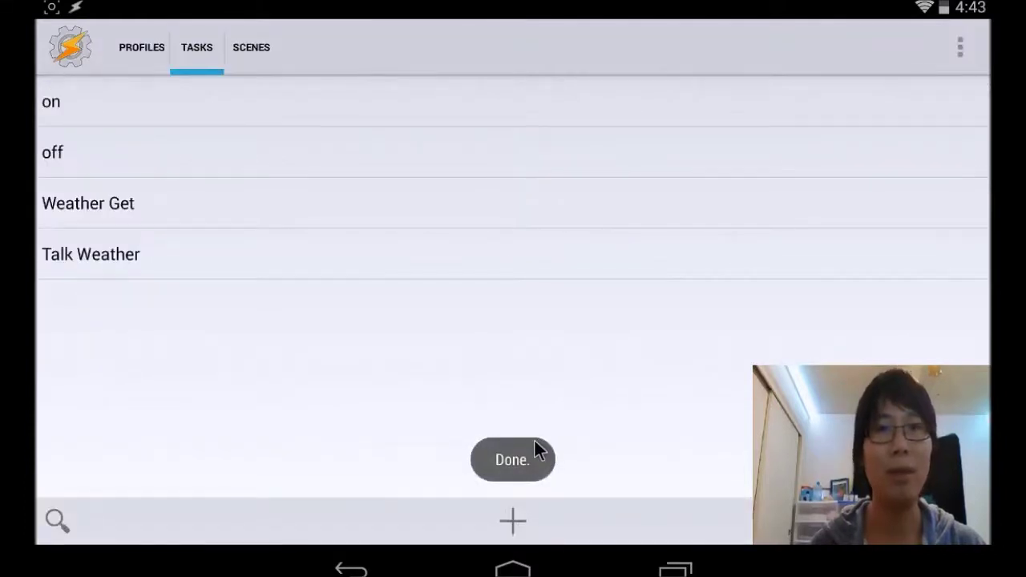
pyautogui.click(151, 258)
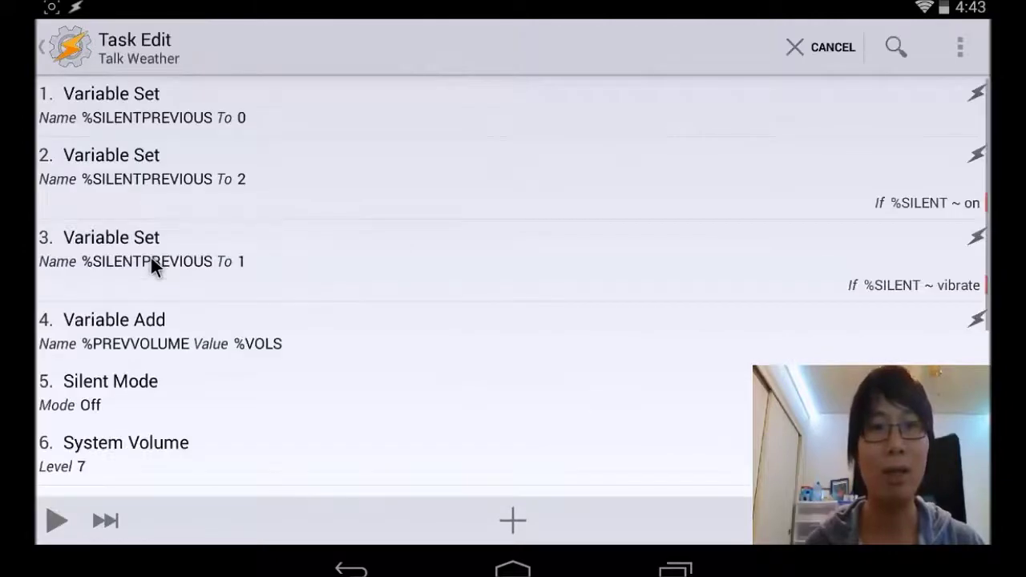
# Change the Say text to 'Good morning. Today is %DAYW %DATE', removing the name and fixed time
pyautogui.click(173, 334)
pyautogui.click(71, 46)
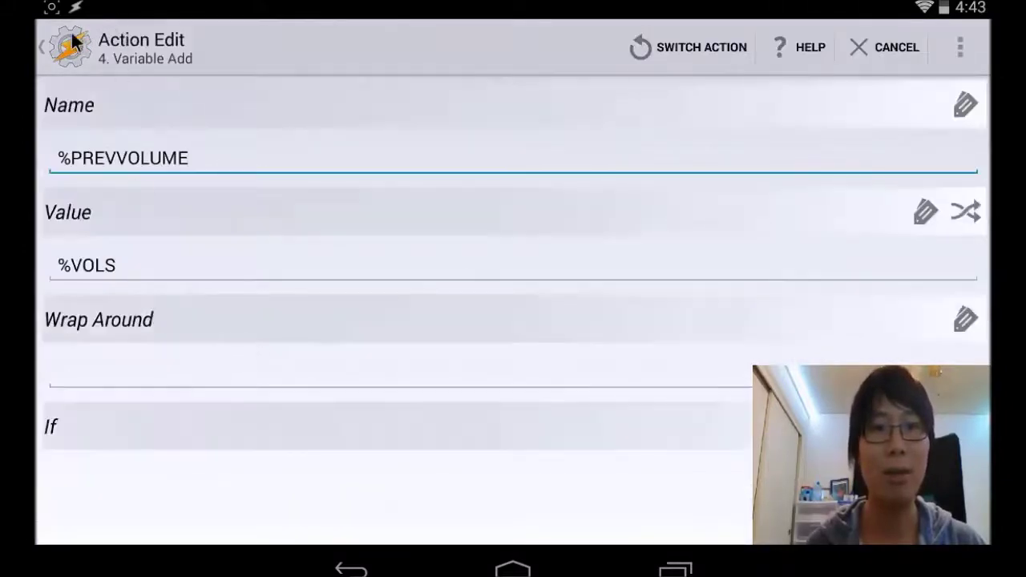
pyautogui.scroll(-2, 208, 306)
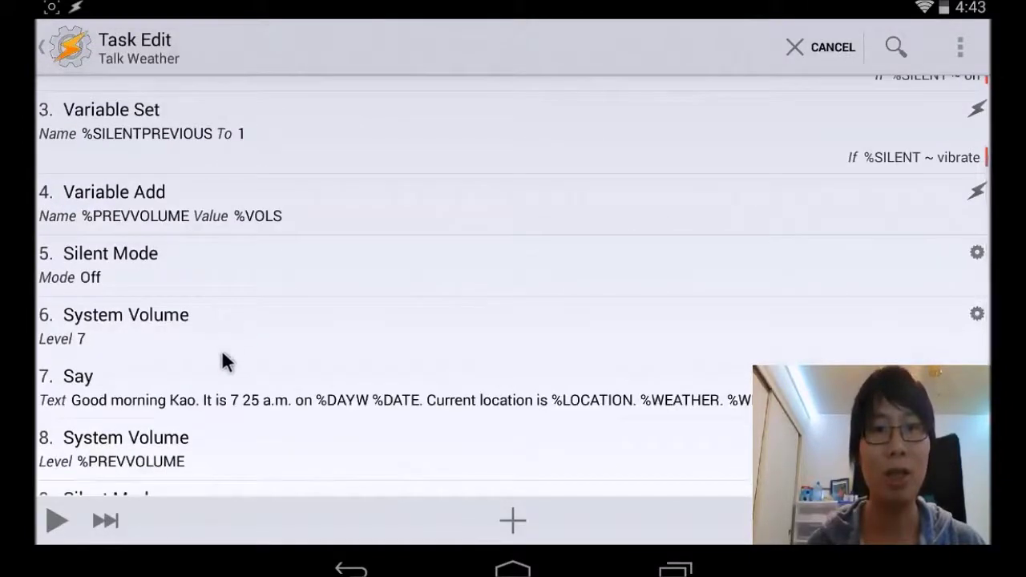
pyautogui.click(214, 388)
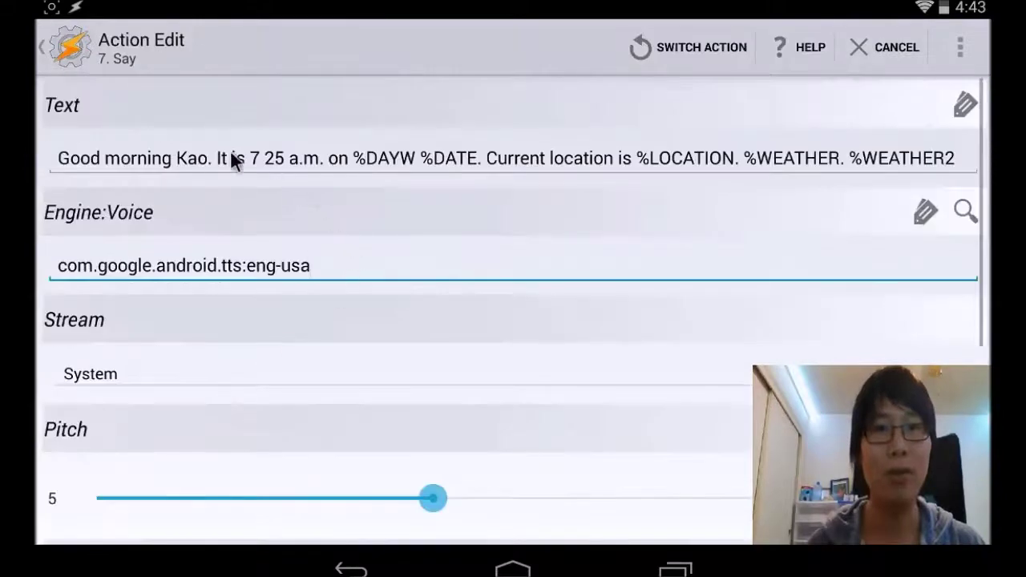
pyautogui.click(209, 157)
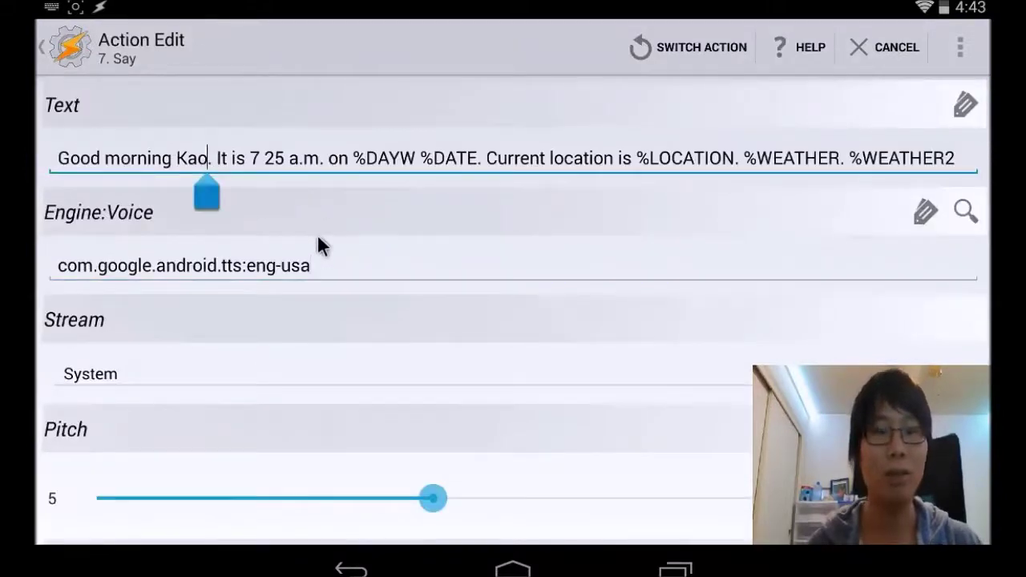
pyautogui.press('BackSpace')
pyautogui.press('BackSpace')
pyautogui.press('BackSpace')
pyautogui.press('BackSpace')
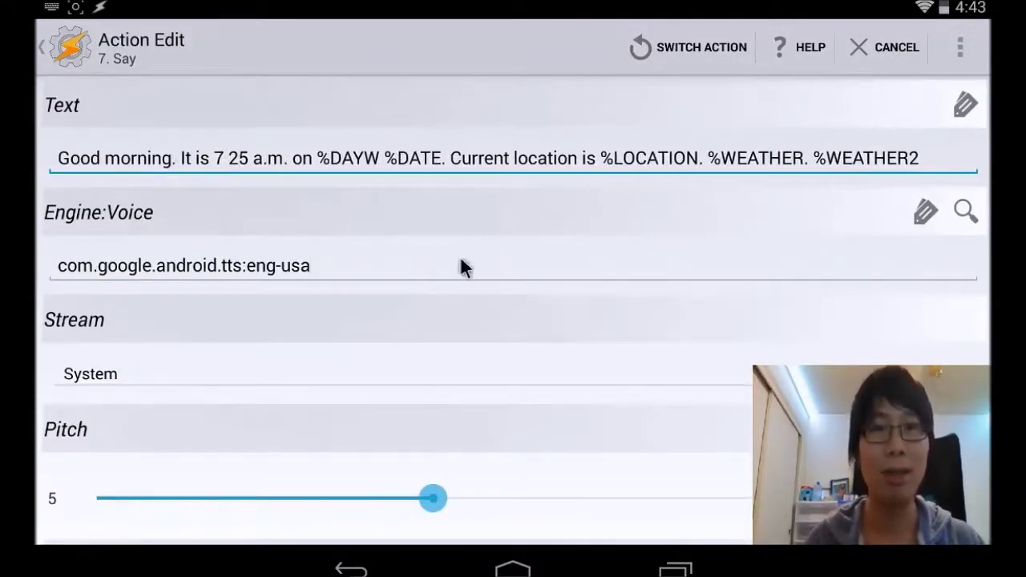
pyautogui.click(312, 161)
pyautogui.press('BackSpace')
pyautogui.press('BackSpace')
pyautogui.press('BackSpace')
pyautogui.press('BackSpace')
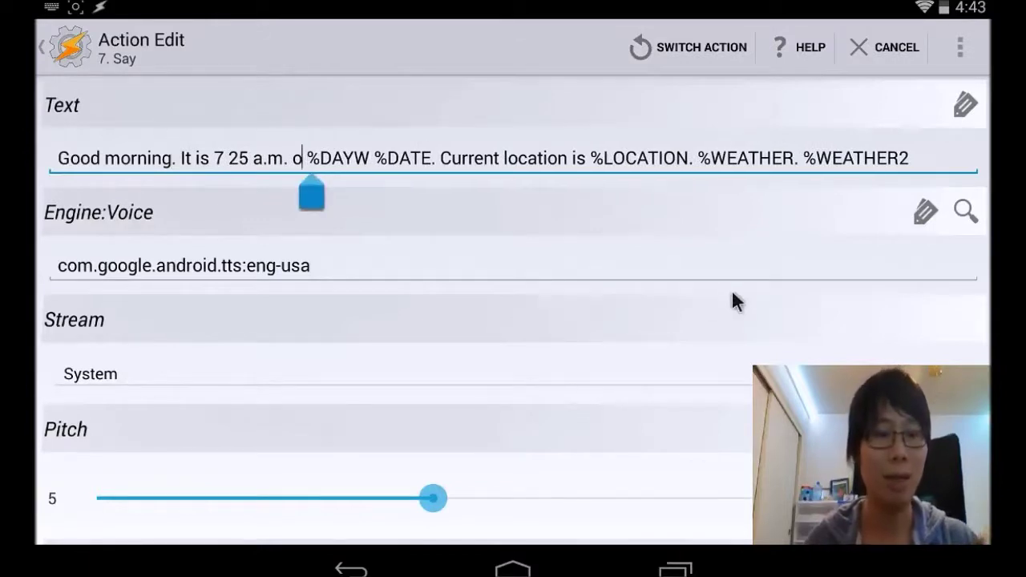
pyautogui.press('BackSpace')
pyautogui.press('BackSpace')
pyautogui.press('BackSpace')
pyautogui.press('BackSpace')
pyautogui.press('BackSpace')
pyautogui.press('BackSpace')
pyautogui.press('BackSpace')
pyautogui.press('BackSpace')
pyautogui.press('BackSpace')
pyautogui.press('BackSpace')
pyautogui.press('BackSpace')
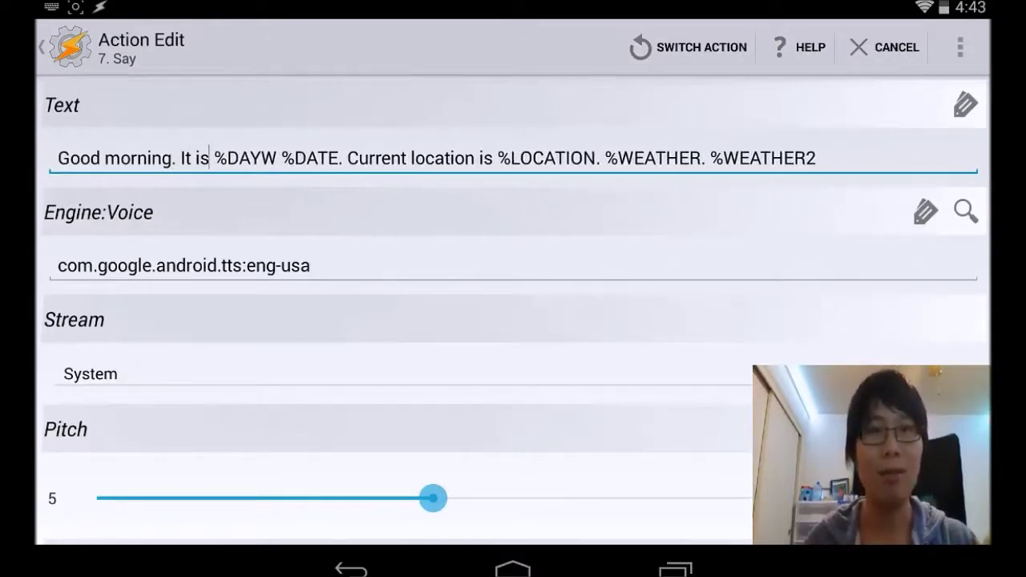
pyautogui.press('BackSpace')
pyautogui.press('BackSpace')
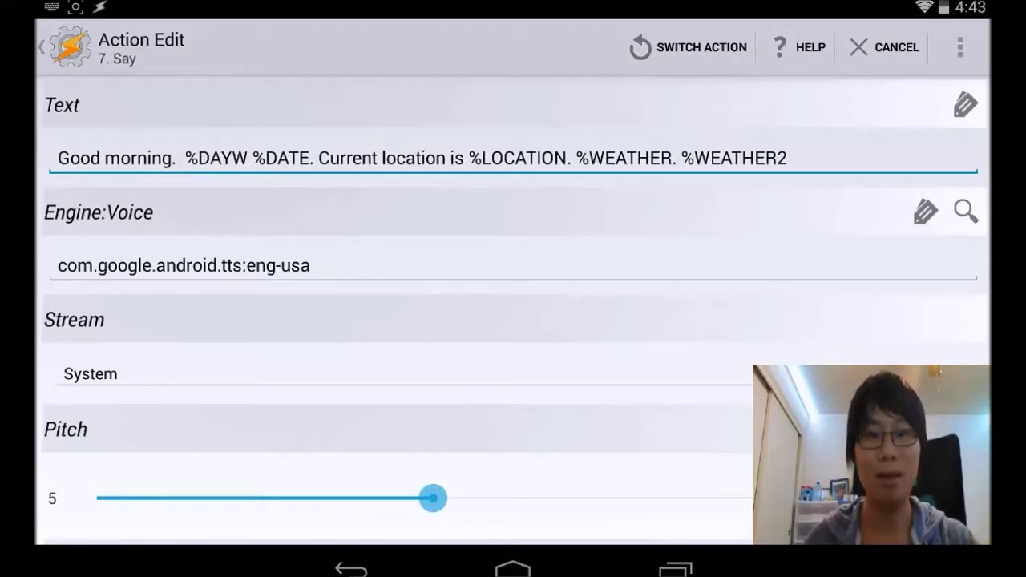
pyautogui.write('Today is')
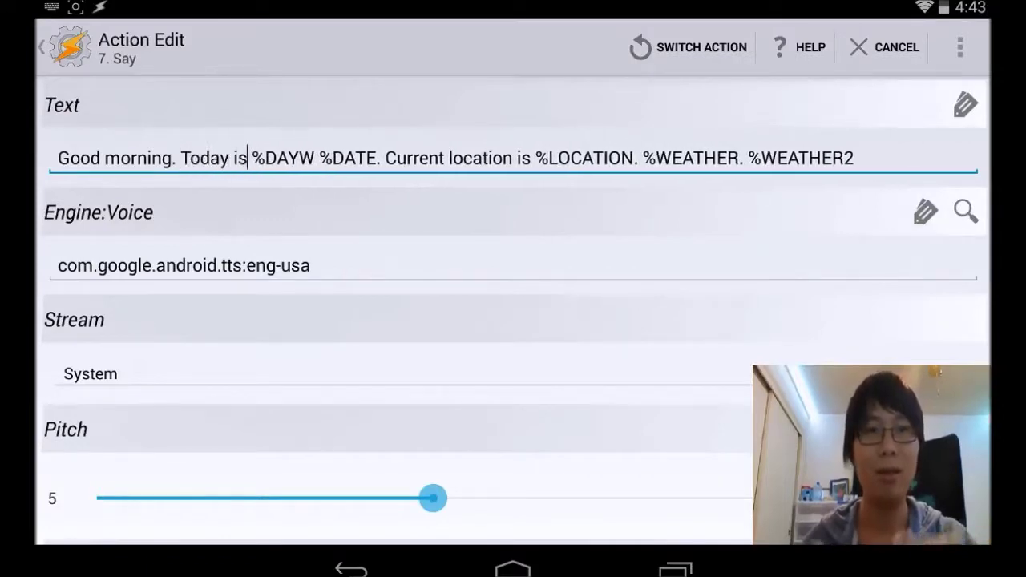
pyautogui.click(97, 42)
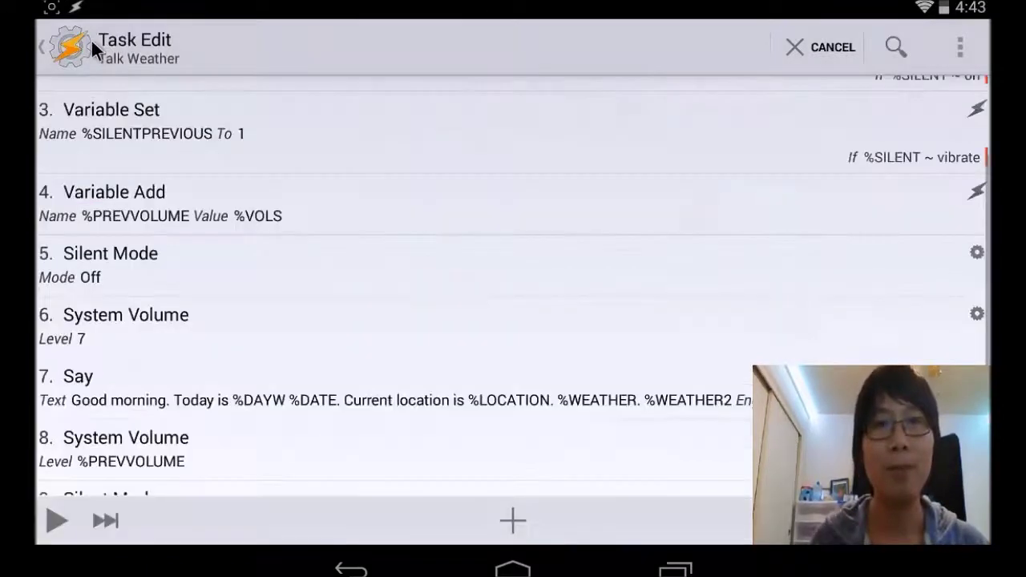
pyautogui.click(80, 51)
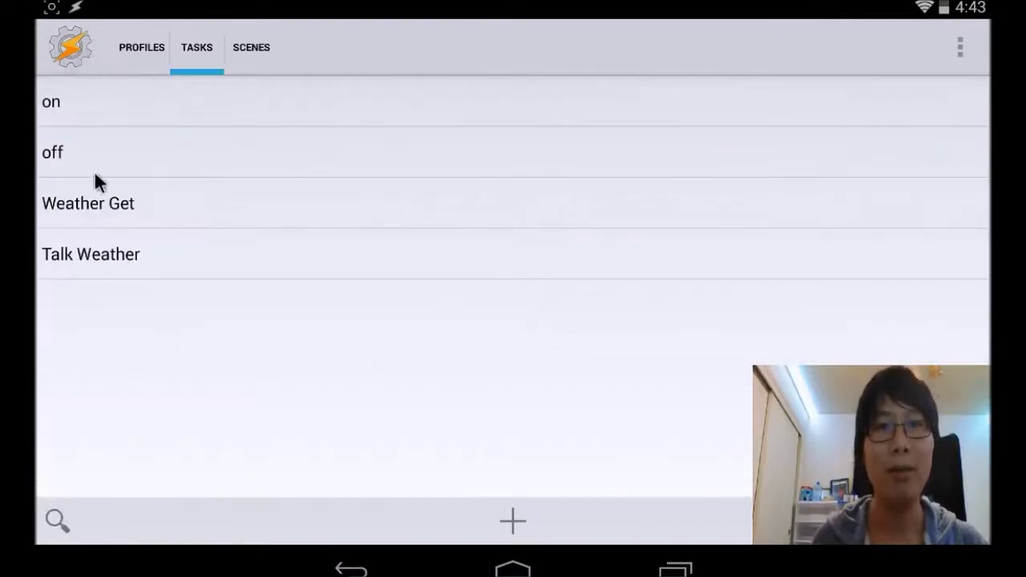
# Test-run the Weather Get task, which turns on GPS for location, then return to Tasks
pyautogui.click(117, 206)
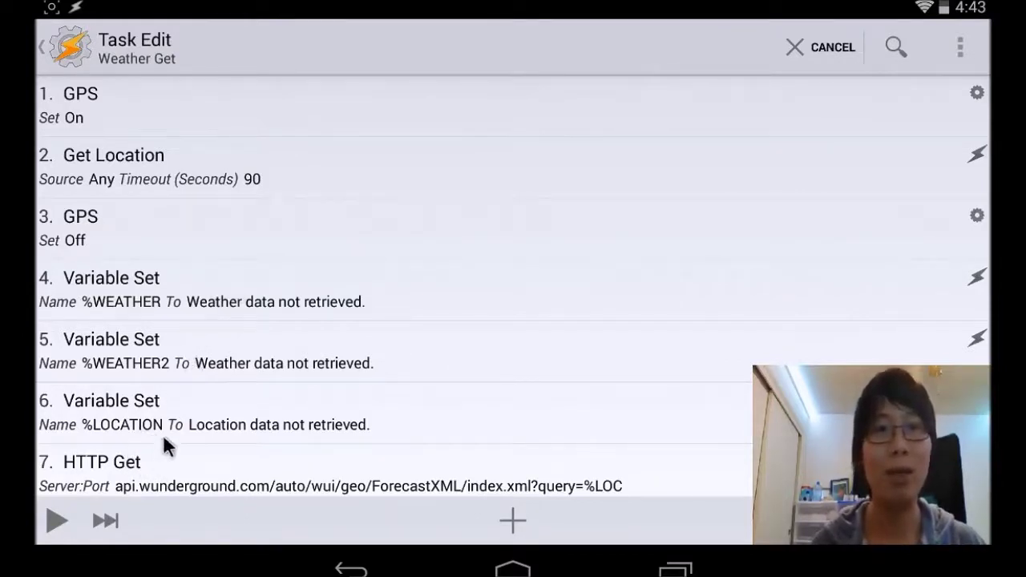
pyautogui.click(57, 520)
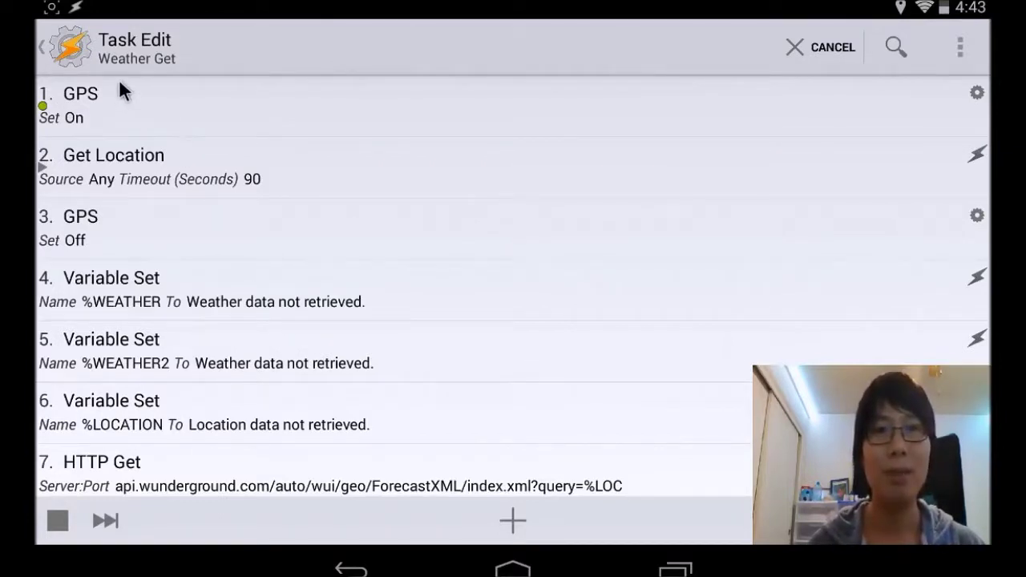
pyautogui.click(66, 55)
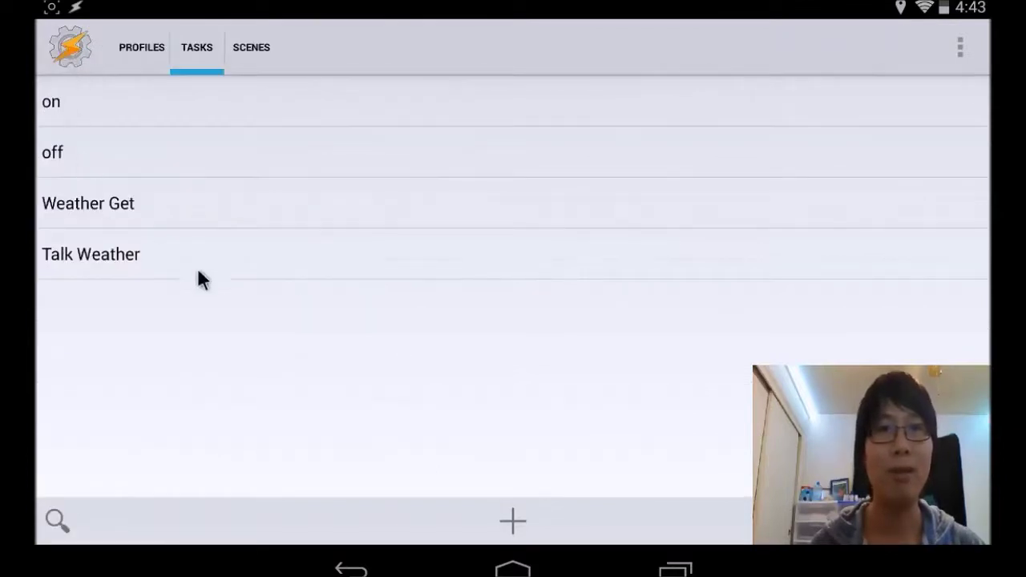
# Start a new time-based profile from the Profiles list
pyautogui.click(143, 47)
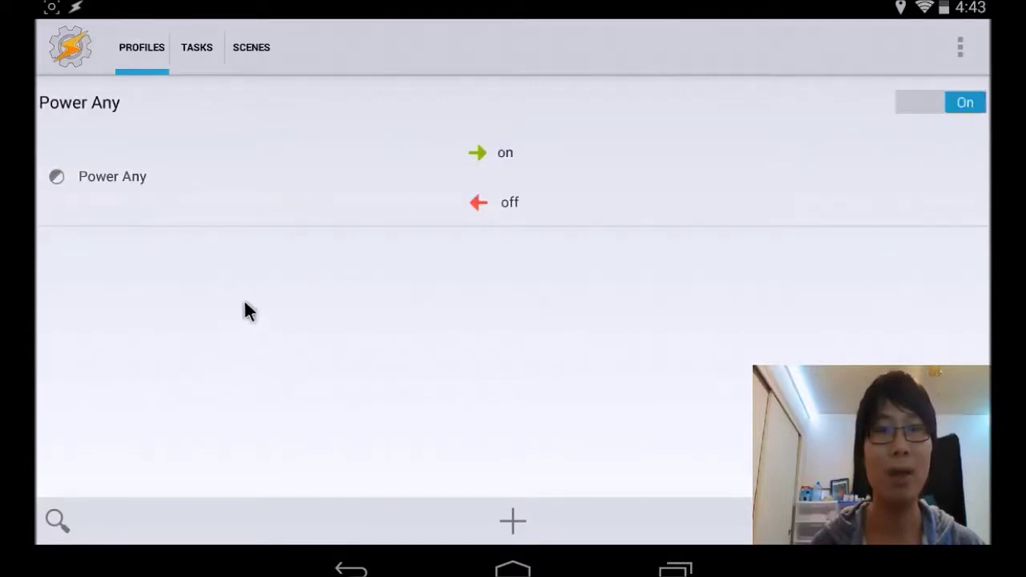
pyautogui.click(511, 523)
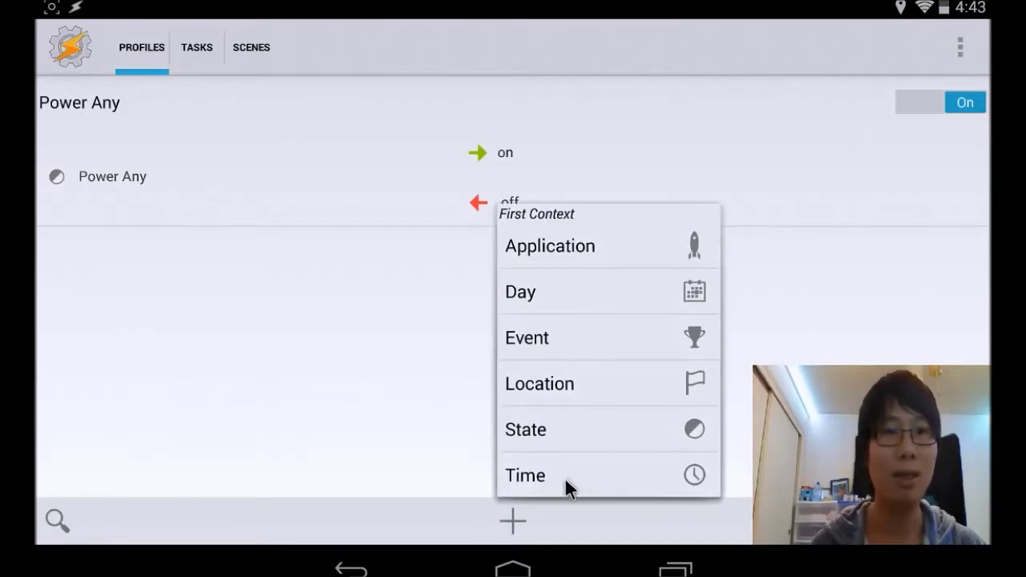
pyautogui.click(529, 478)
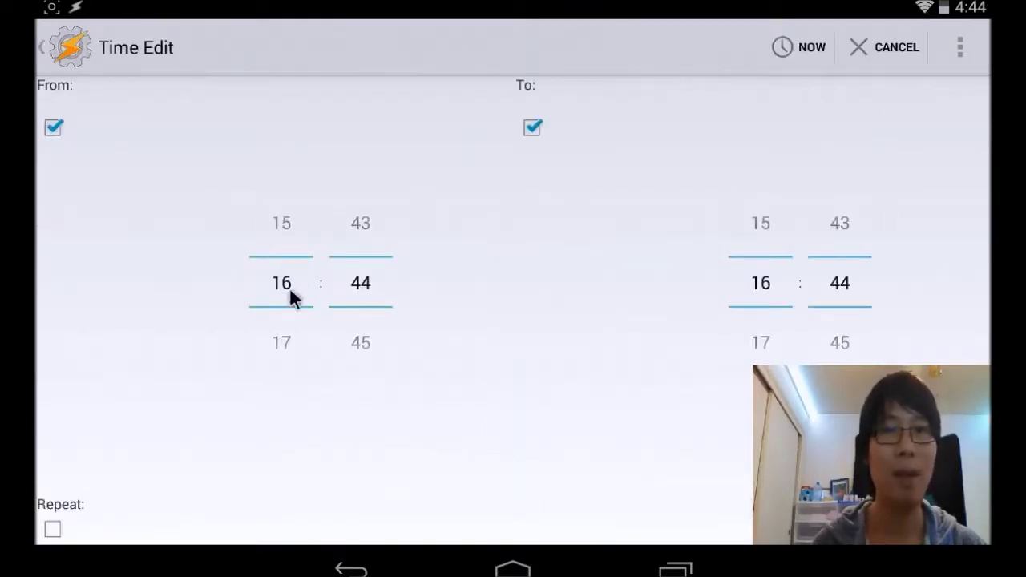
# Spin the From time down from 16:44 to 07 hours and about 02 minutes
pyautogui.moveTo(281, 229); pyautogui.dragTo(305, 313)
pyautogui.moveTo(293, 238); pyautogui.dragTo(294, 394)
pyautogui.moveTo(287, 238); pyautogui.dragTo(304, 417)
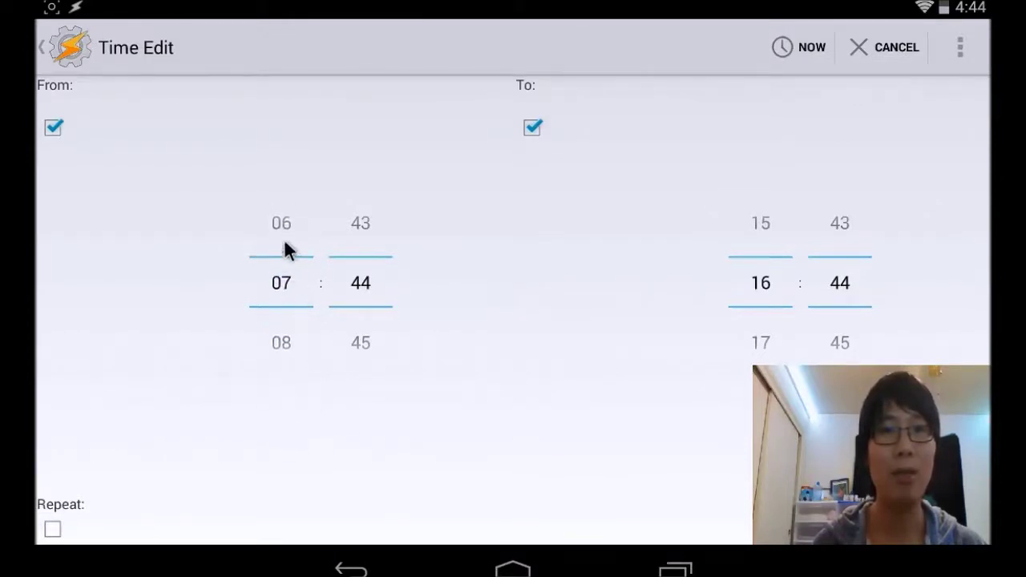
pyautogui.moveTo(284, 239); pyautogui.dragTo(367, 396)
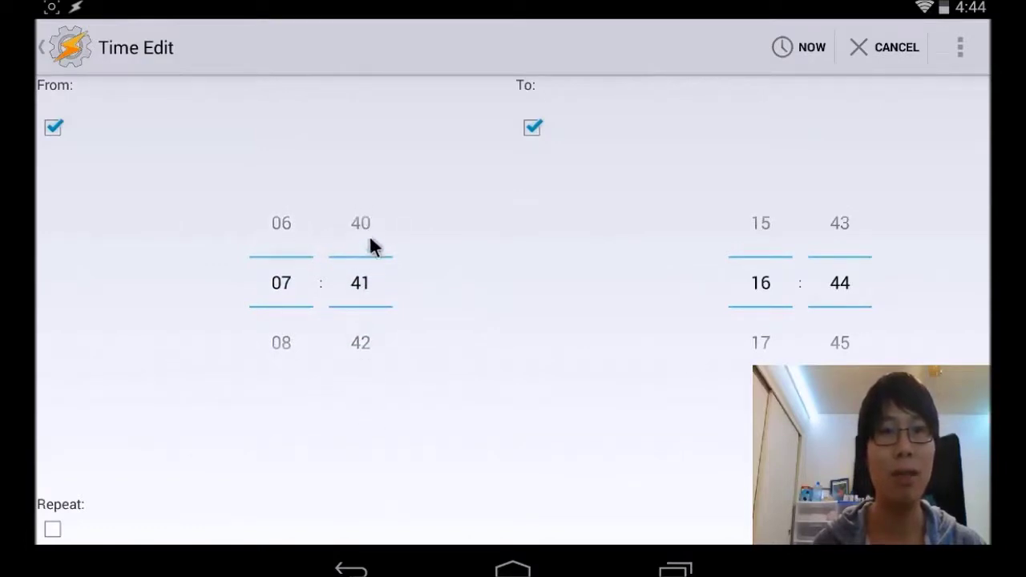
pyautogui.moveTo(369, 234); pyautogui.dragTo(372, 354)
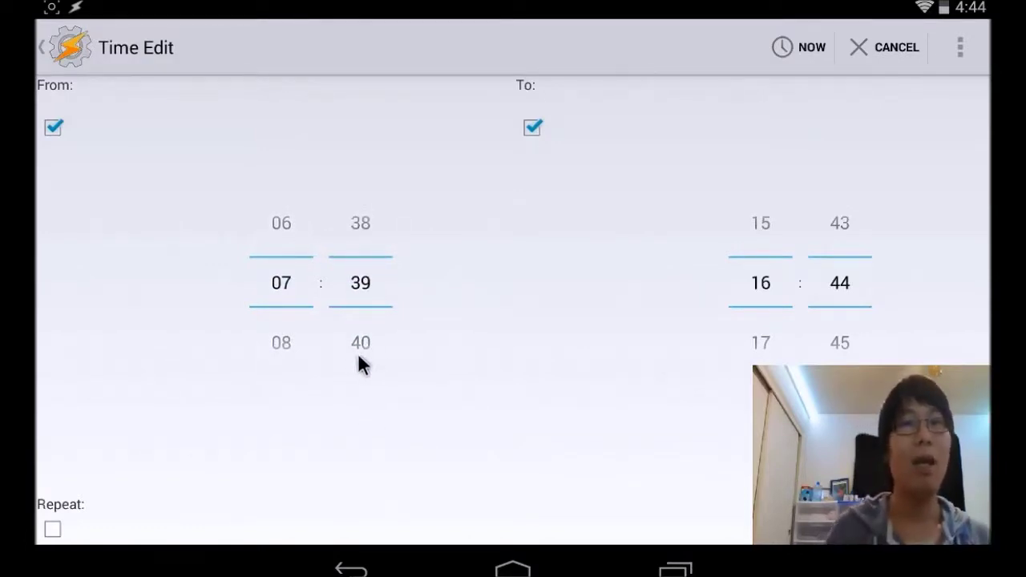
pyautogui.moveTo(359, 224); pyautogui.dragTo(368, 360)
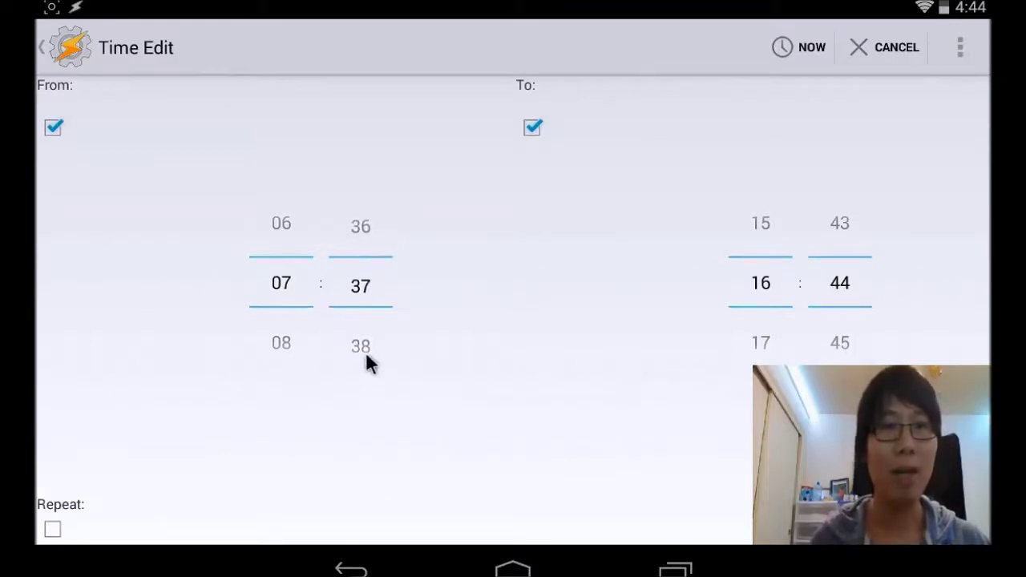
pyautogui.moveTo(362, 224); pyautogui.dragTo(368, 340)
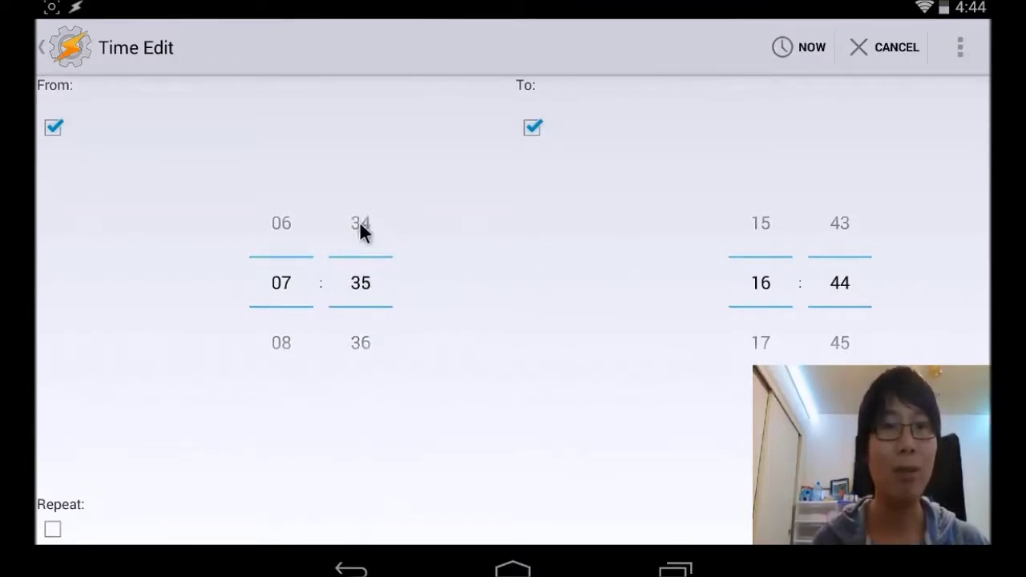
pyautogui.moveTo(359, 226); pyautogui.dragTo(367, 334)
pyautogui.moveTo(360, 237); pyautogui.dragTo(365, 346)
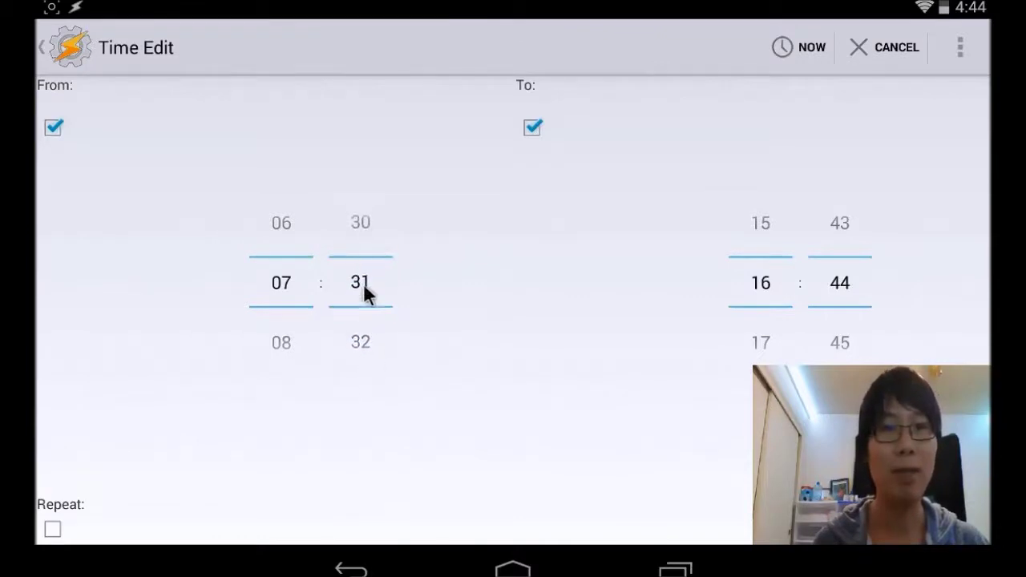
pyautogui.moveTo(357, 261); pyautogui.dragTo(362, 367)
pyautogui.moveTo(358, 233); pyautogui.dragTo(369, 380)
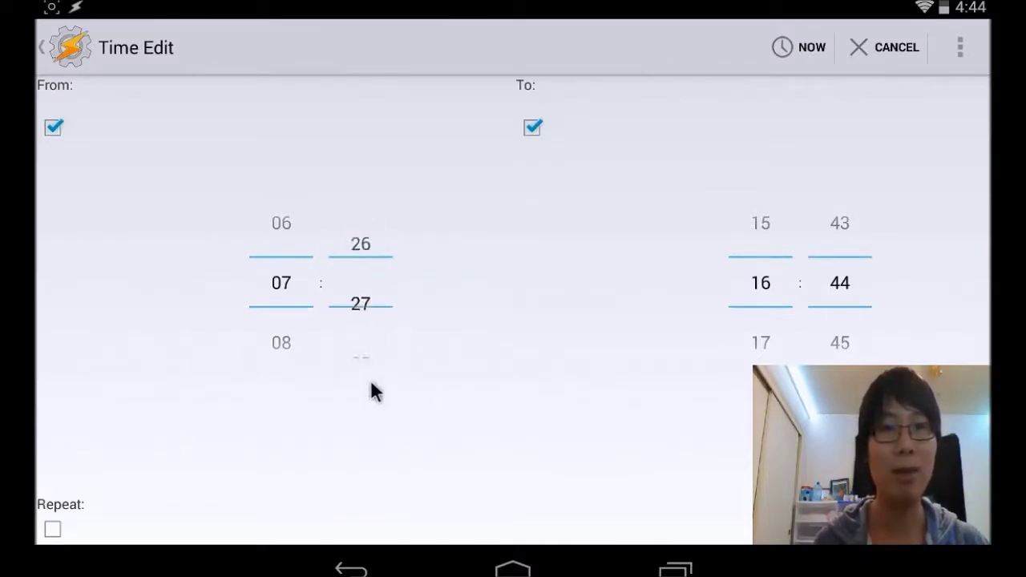
pyautogui.moveTo(360, 251); pyautogui.dragTo(358, 401)
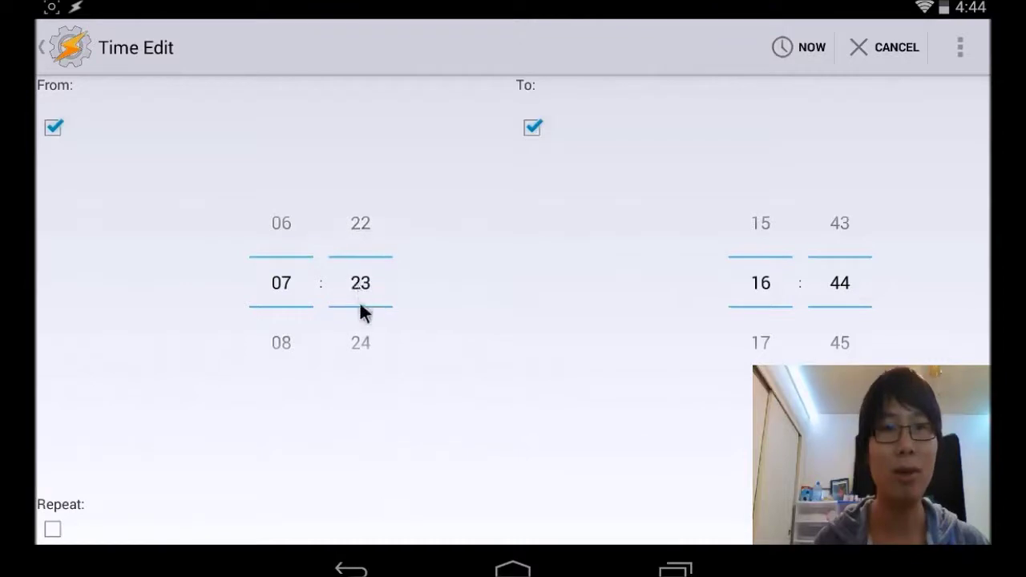
pyautogui.moveTo(359, 233); pyautogui.dragTo(361, 362)
pyautogui.moveTo(368, 226); pyautogui.dragTo(371, 396)
pyautogui.moveTo(364, 240); pyautogui.dragTo(355, 489)
pyautogui.moveTo(361, 240); pyautogui.dragTo(374, 524)
pyautogui.moveTo(365, 283); pyautogui.dragTo(376, 531)
# Set the start minutes to 00 and bring the end hour to 07
pyautogui.moveTo(374, 300); pyautogui.dragTo(376, 358)
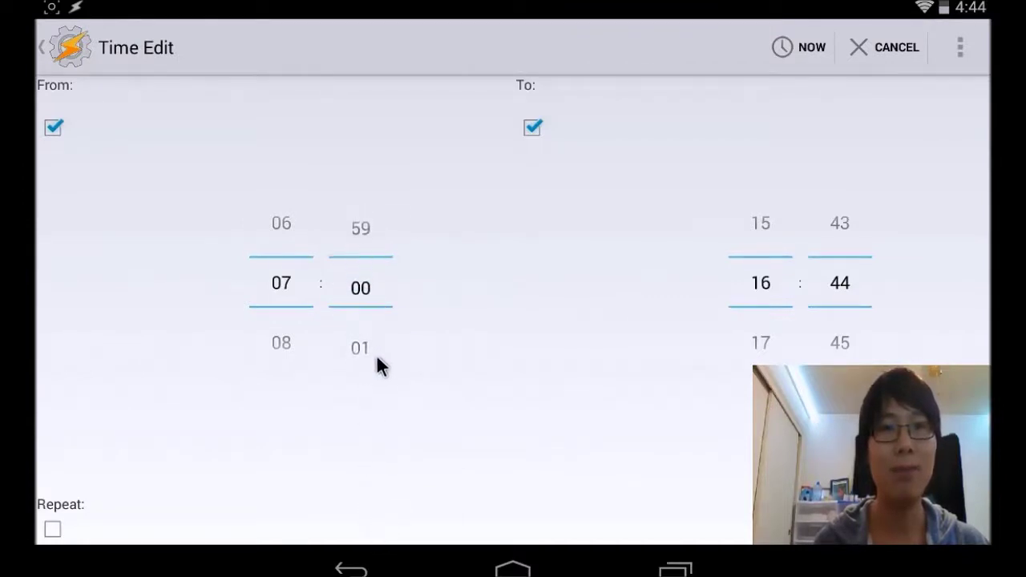
pyautogui.moveTo(763, 221); pyautogui.dragTo(767, 419)
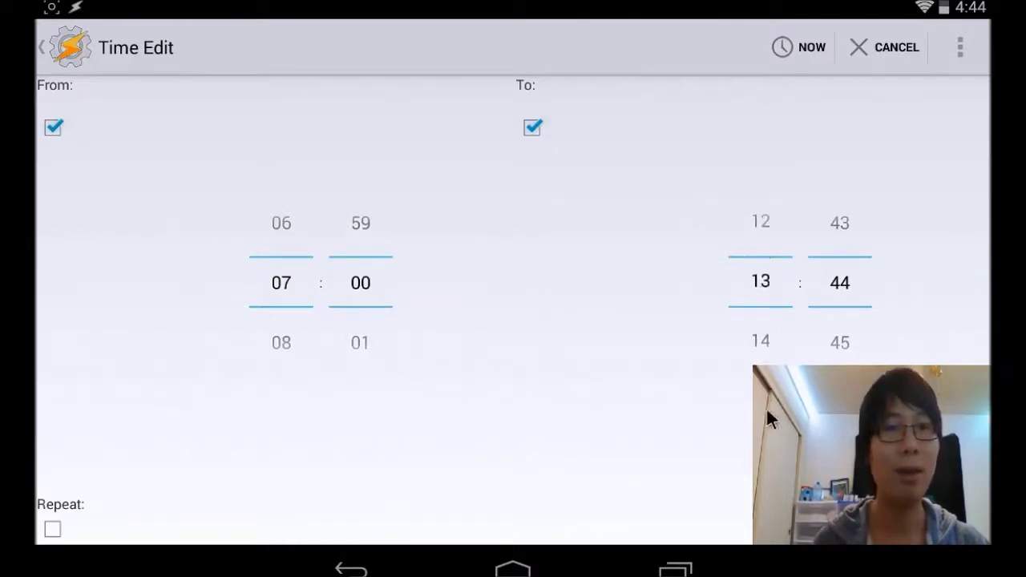
pyautogui.moveTo(762, 238); pyautogui.dragTo(778, 282)
pyautogui.moveTo(753, 228); pyautogui.dragTo(767, 350)
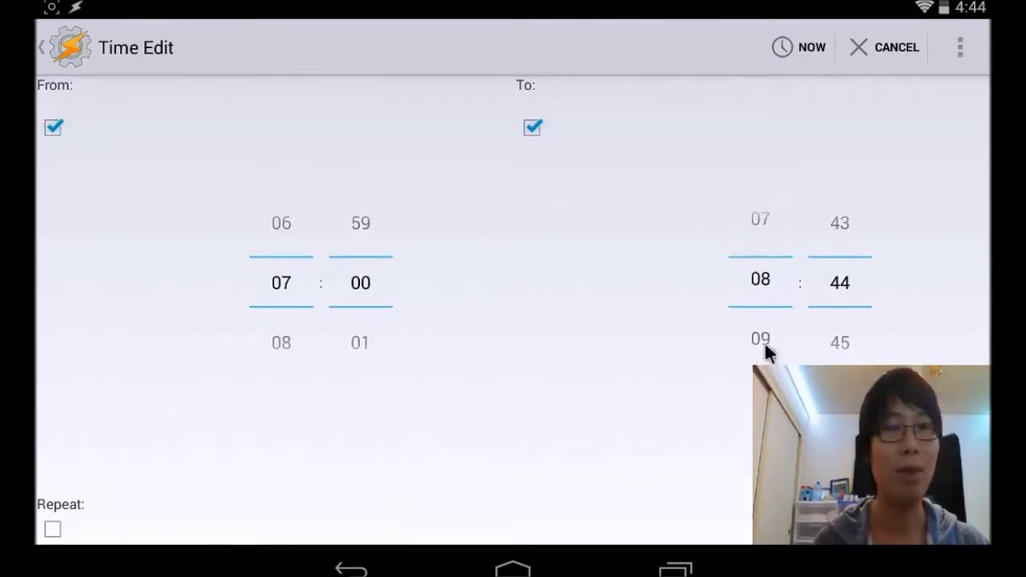
pyautogui.moveTo(763, 240); pyautogui.dragTo(767, 300)
pyautogui.moveTo(760, 228); pyautogui.dragTo(752, 376)
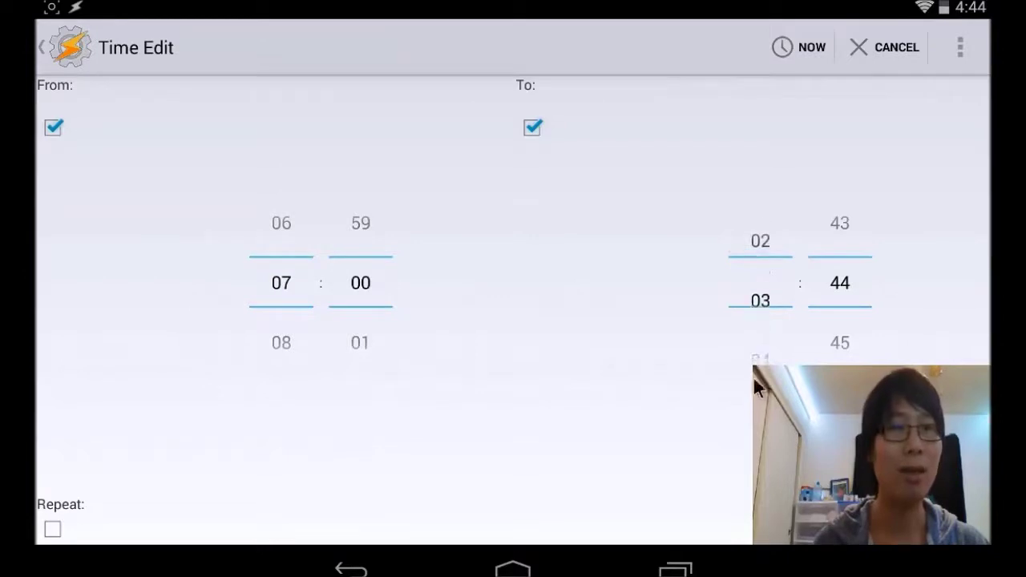
pyautogui.moveTo(759, 239); pyautogui.dragTo(762, 343)
pyautogui.moveTo(763, 246); pyautogui.dragTo(767, 303)
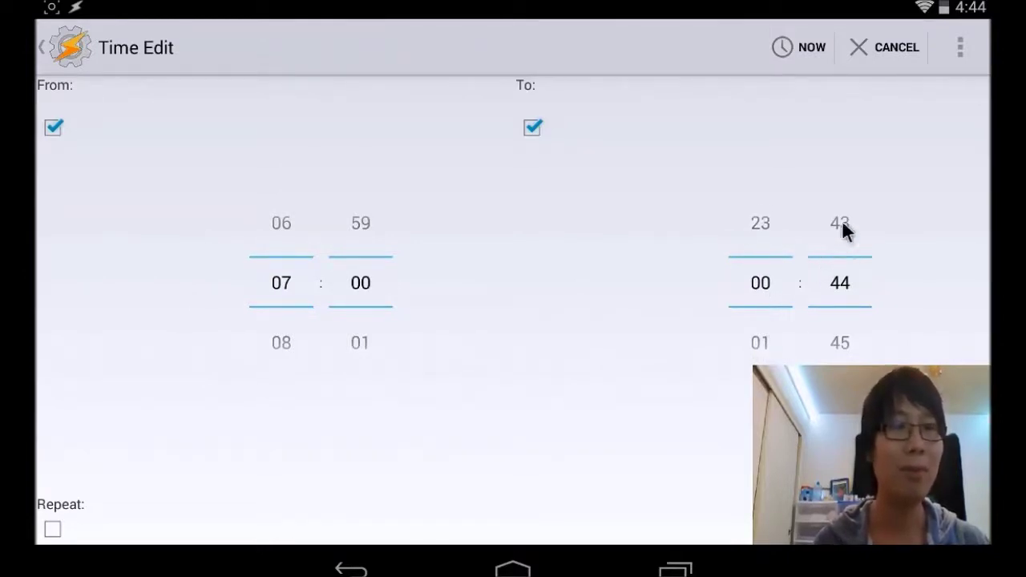
pyautogui.moveTo(844, 229); pyautogui.dragTo(841, 453)
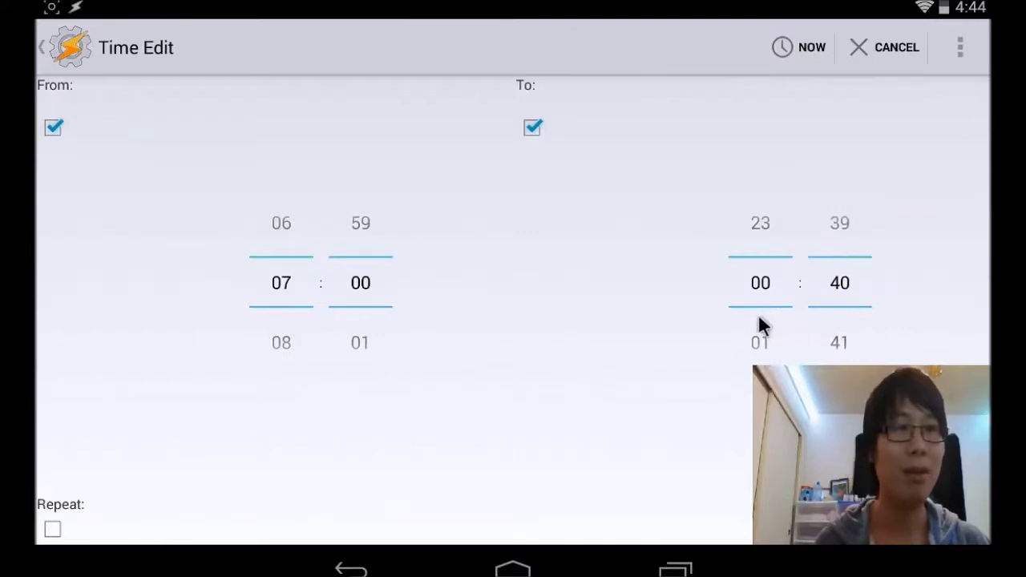
pyautogui.moveTo(758, 323); pyautogui.dragTo(761, 174)
pyautogui.moveTo(762, 348); pyautogui.dragTo(767, 237)
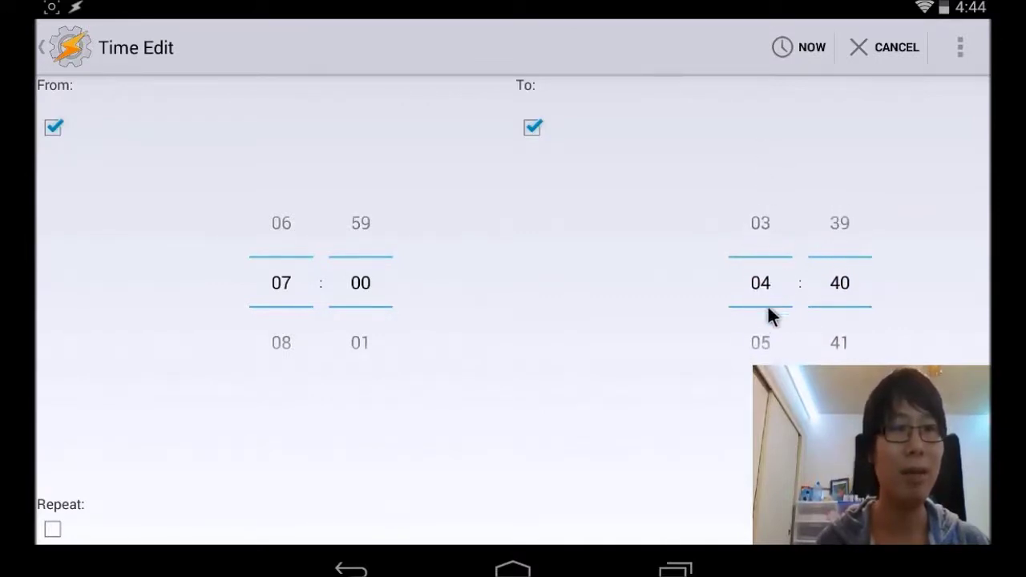
pyautogui.moveTo(767, 308); pyautogui.dragTo(788, 140)
# Set the end minutes to 10 and save the 07:00–07:10 time range
pyautogui.moveTo(849, 259); pyautogui.dragTo(844, 456)
pyautogui.moveTo(848, 228); pyautogui.dragTo(863, 458)
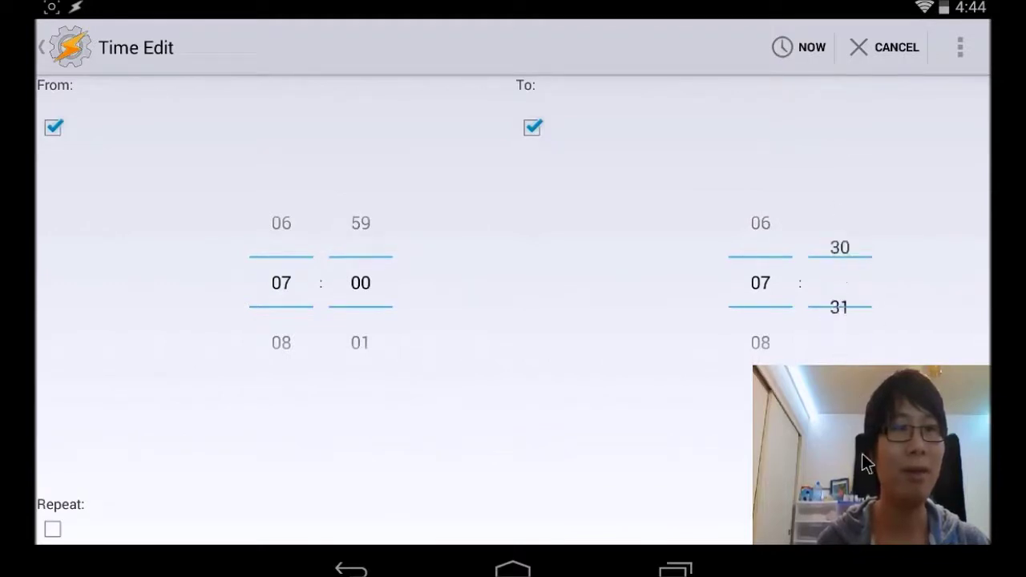
pyautogui.moveTo(847, 245); pyautogui.dragTo(851, 448)
pyautogui.moveTo(856, 283); pyautogui.dragTo(847, 534)
pyautogui.moveTo(852, 259); pyautogui.dragTo(847, 457)
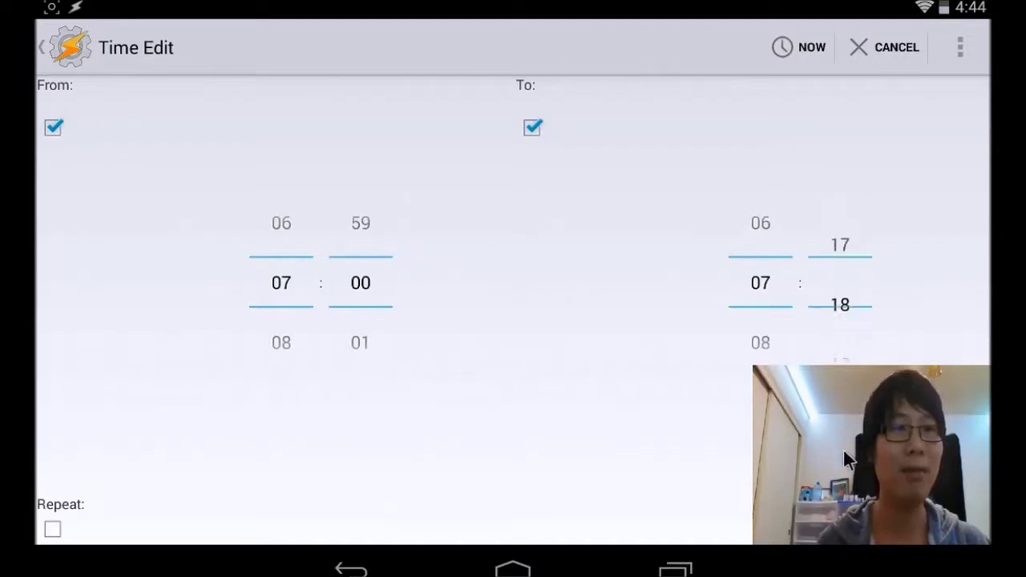
pyautogui.moveTo(840, 236); pyautogui.dragTo(844, 422)
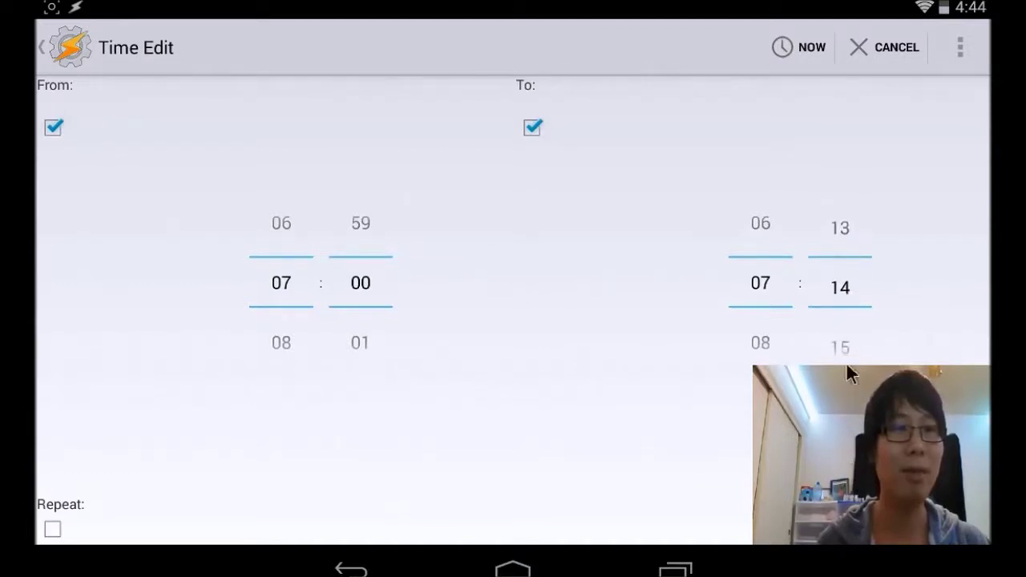
pyautogui.moveTo(842, 240); pyautogui.dragTo(843, 473)
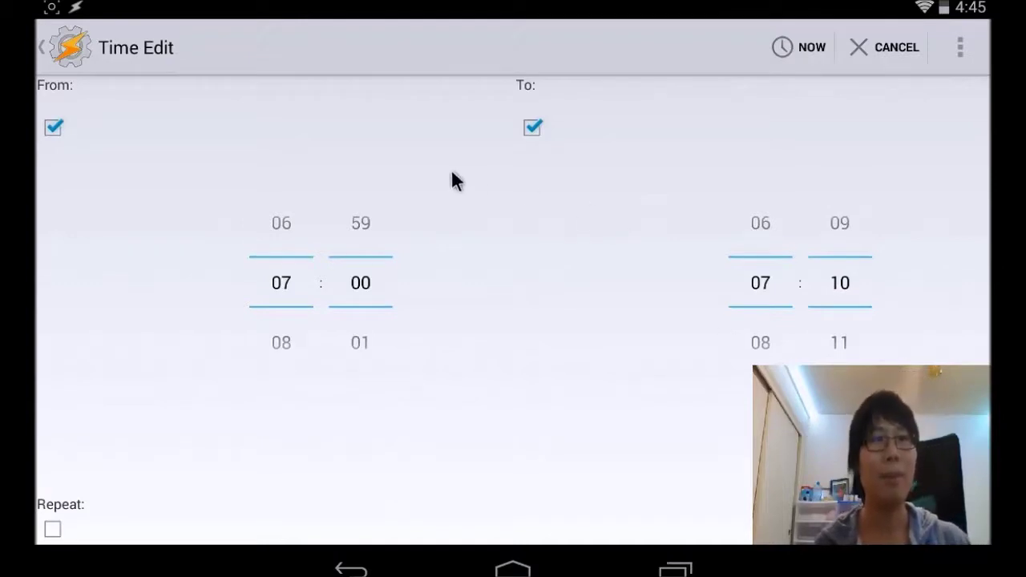
pyautogui.click(100, 53)
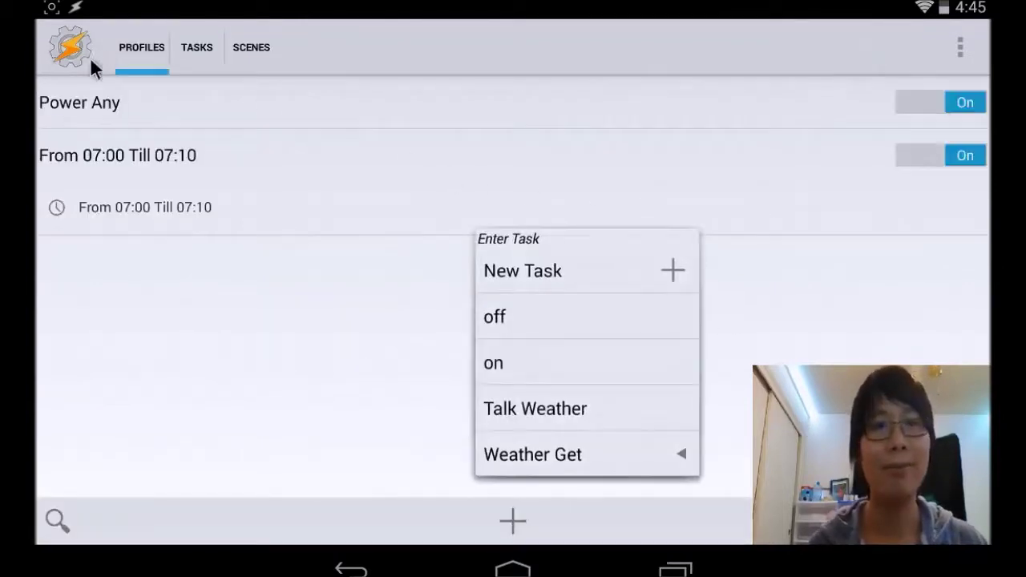
# Assign Weather Get to the new profile, then open and test-run Talk Weather
pyautogui.click(548, 457)
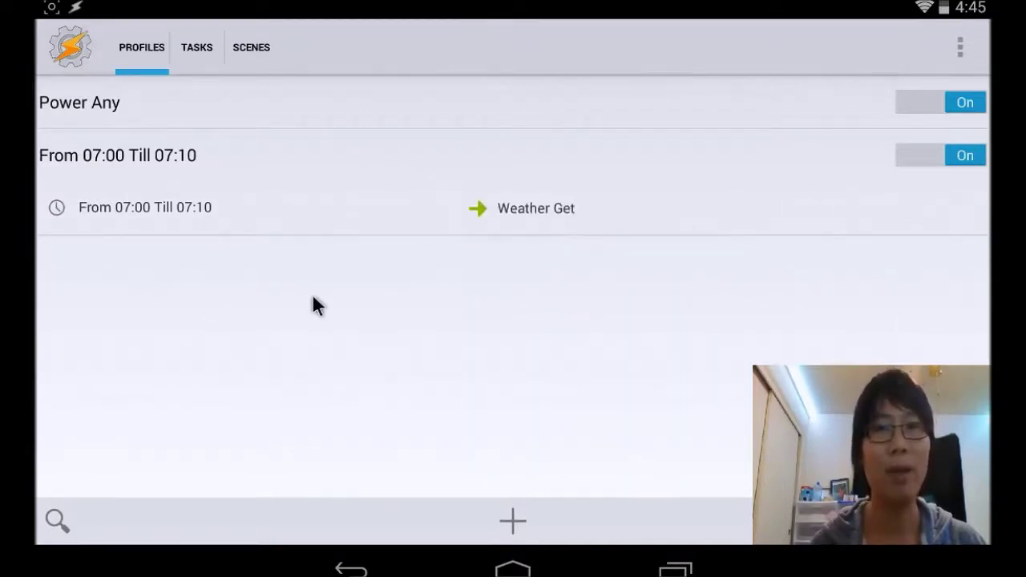
pyautogui.click(195, 49)
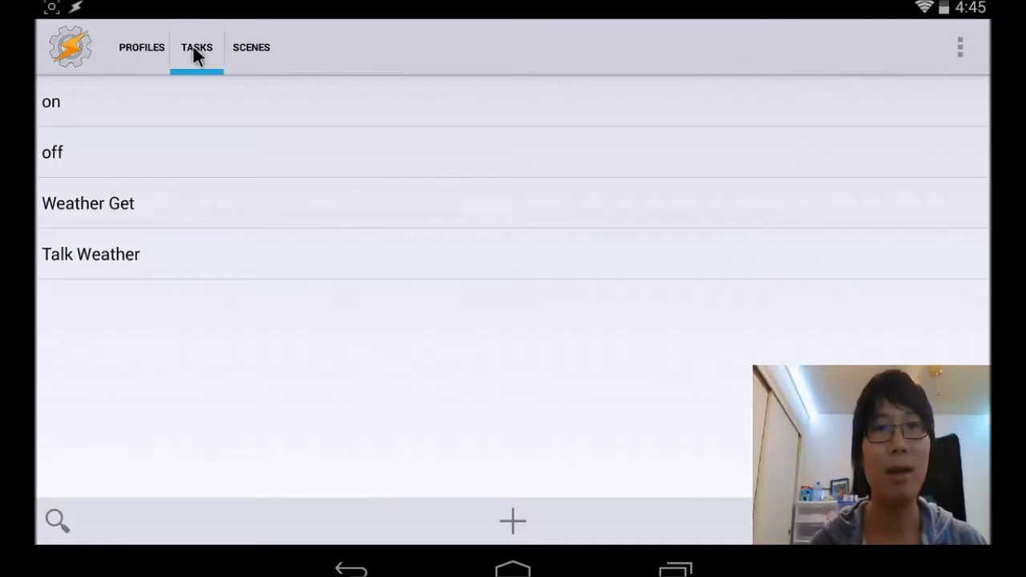
pyautogui.click(122, 251)
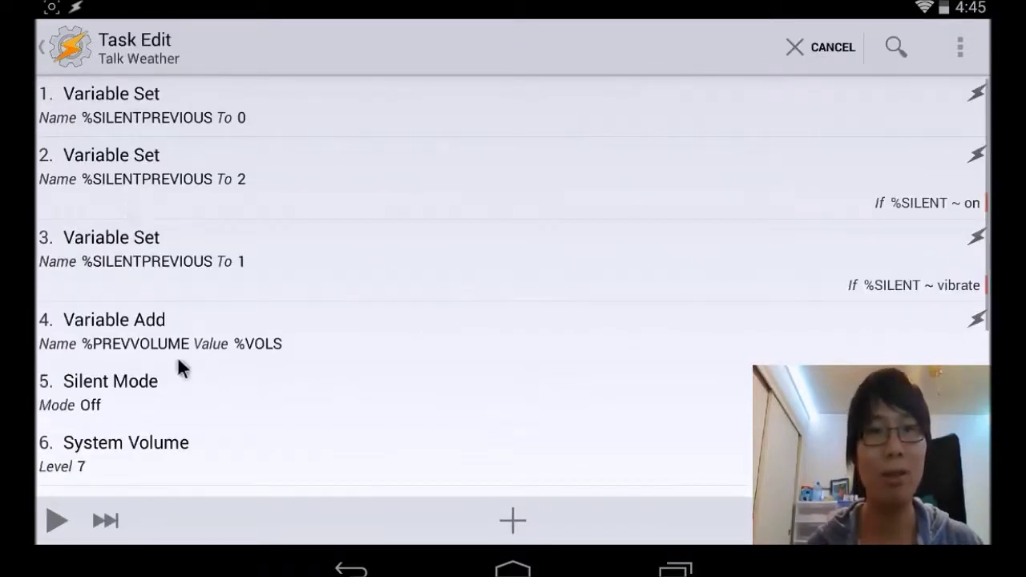
pyautogui.scroll(-2, 177, 356)
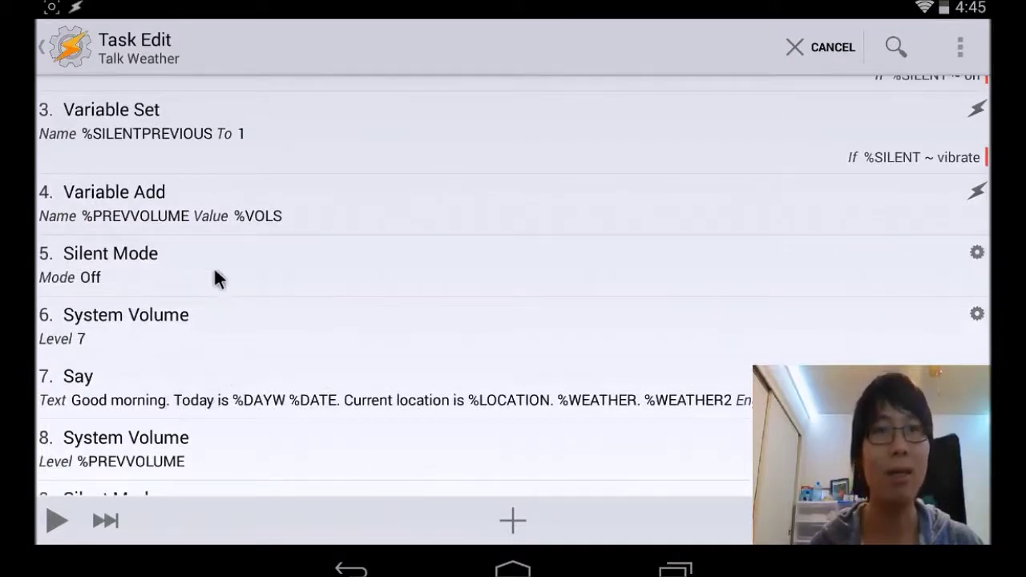
pyautogui.click(55, 521)
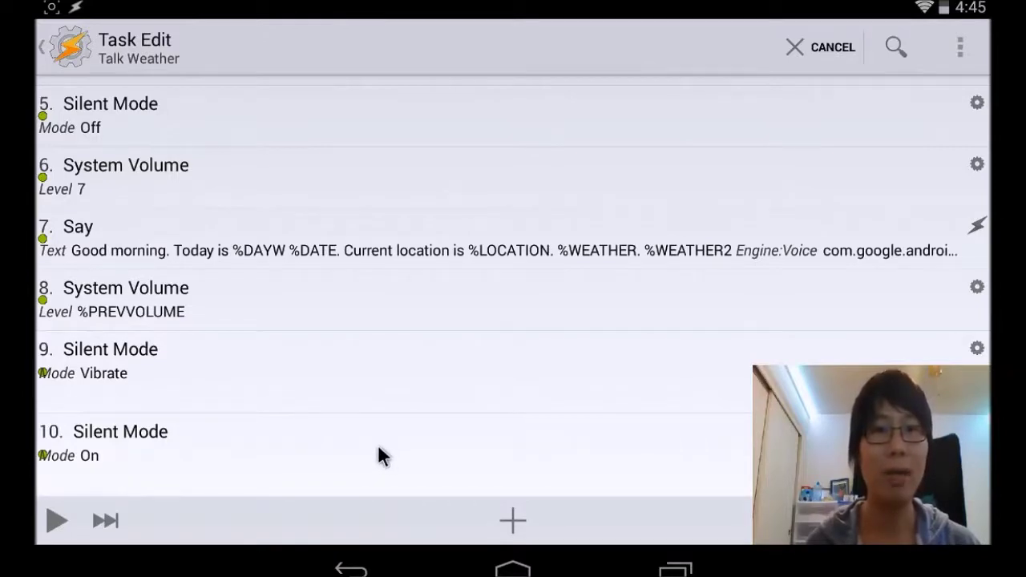
# Append a 2-minute Wait action to the Talk Weather task
pyautogui.click(513, 520)
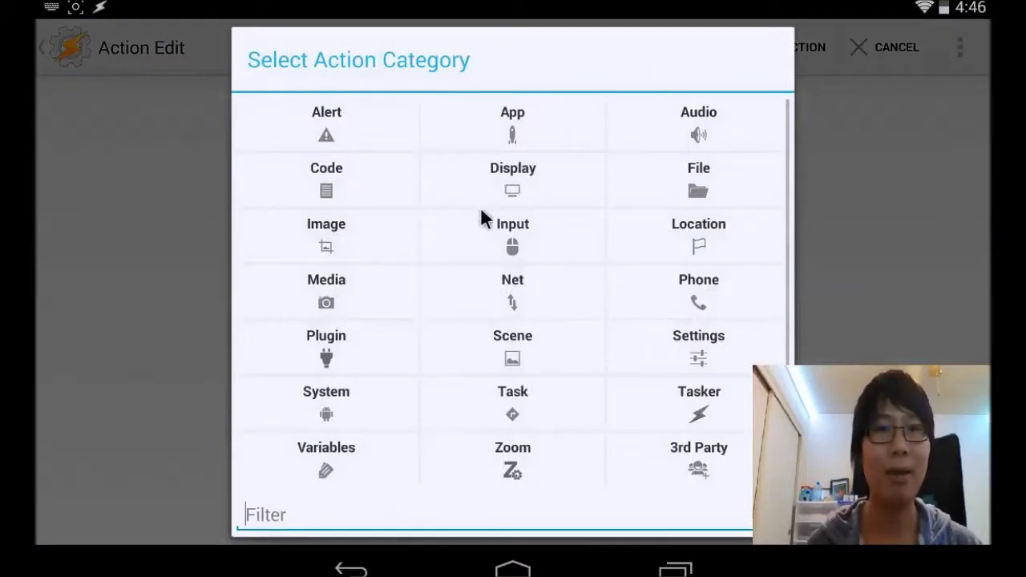
pyautogui.click(512, 412)
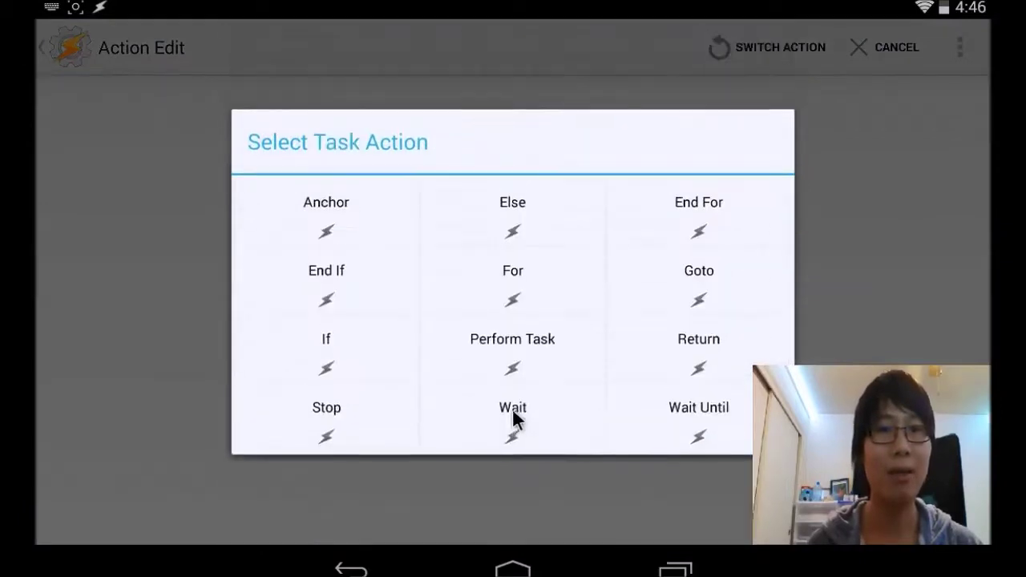
pyautogui.click(515, 416)
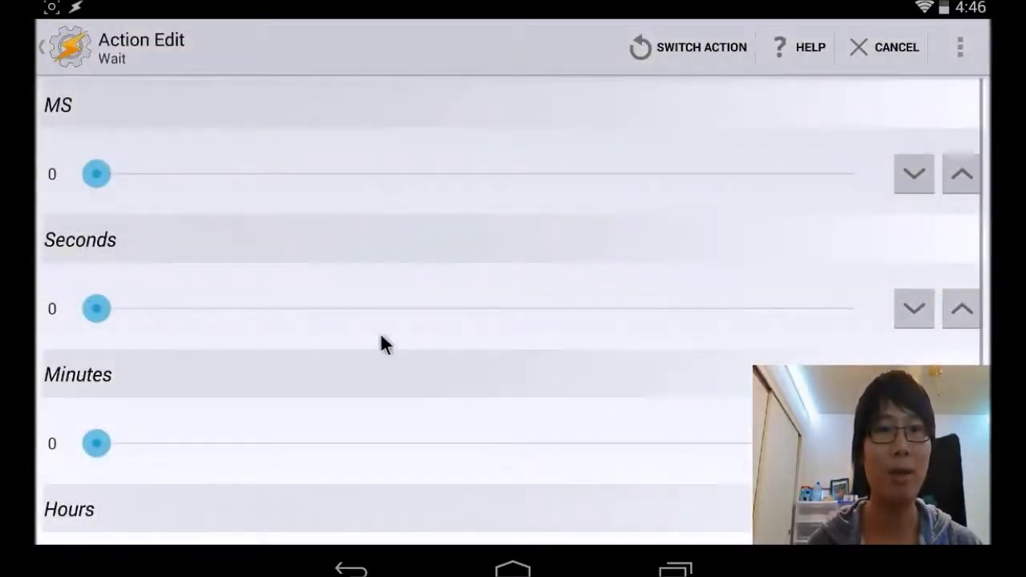
pyautogui.moveTo(104, 168)
pyautogui.mouseDown()
pyautogui.moveTo(124, 171)
pyautogui.moveTo(87, 176)
pyautogui.mouseUp()
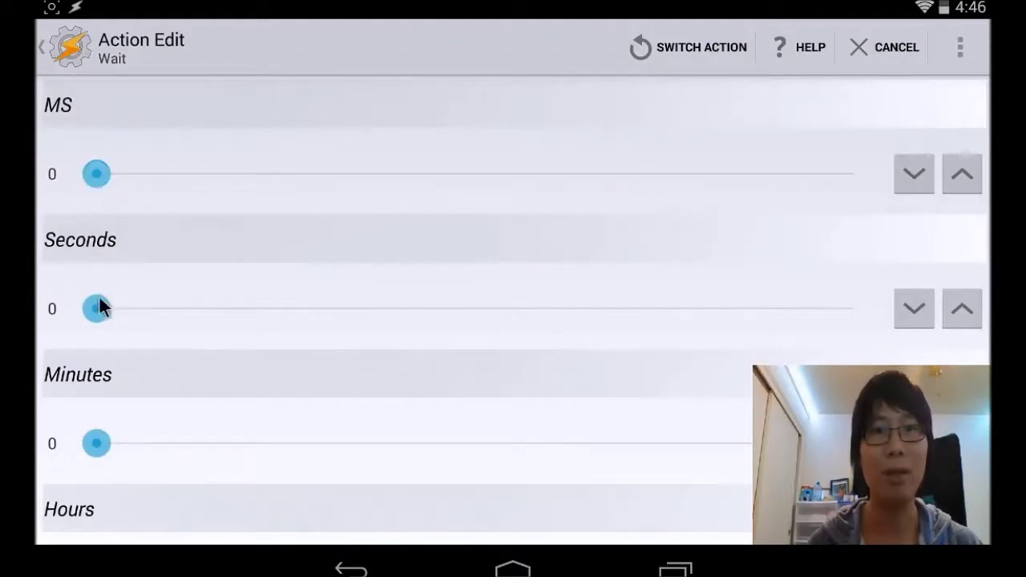
pyautogui.moveTo(99, 305); pyautogui.dragTo(125, 306)
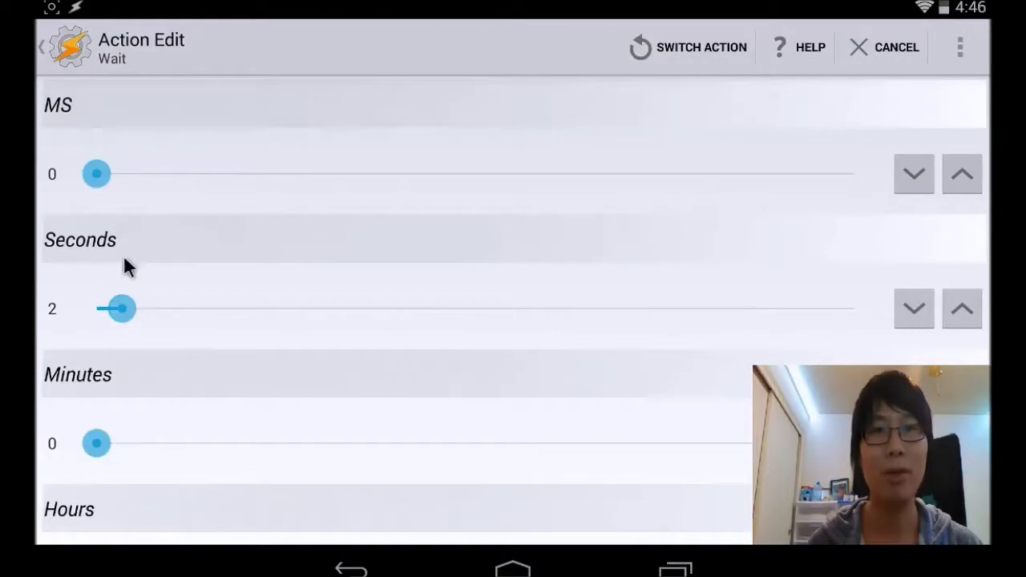
pyautogui.click(119, 45)
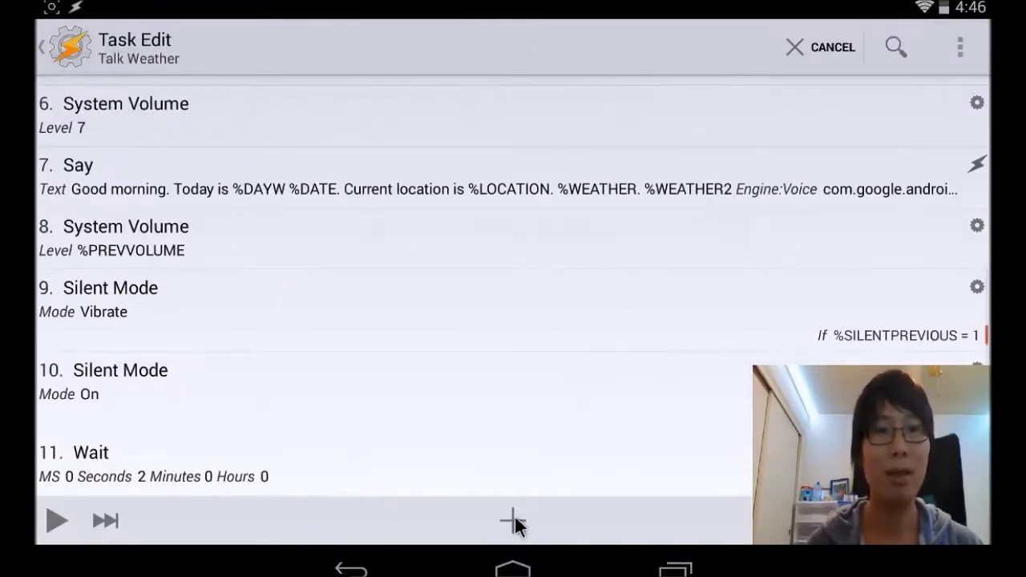
# Add a Display Timeout action set to 5 hours
pyautogui.click(512, 520)
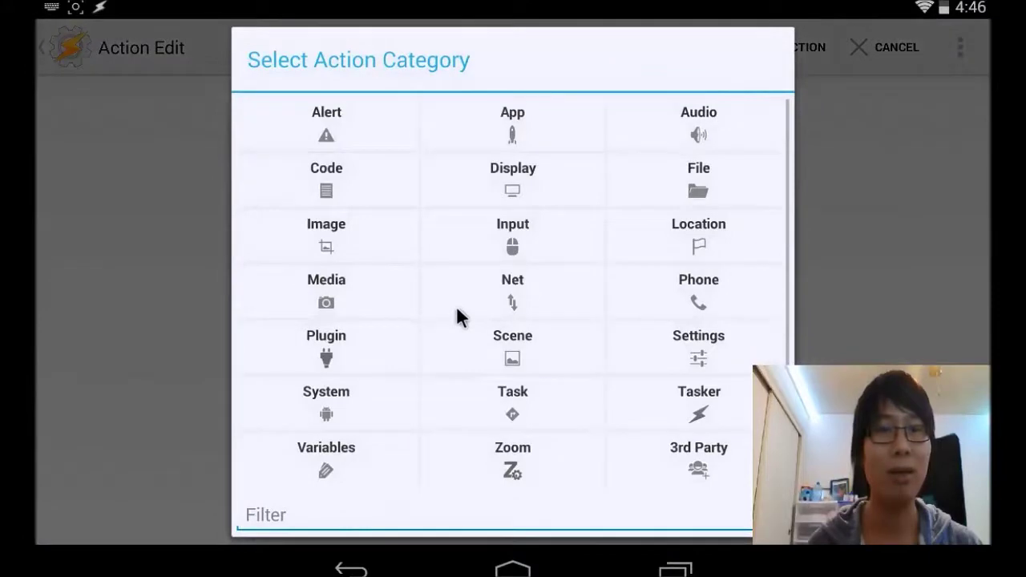
pyautogui.click(514, 188)
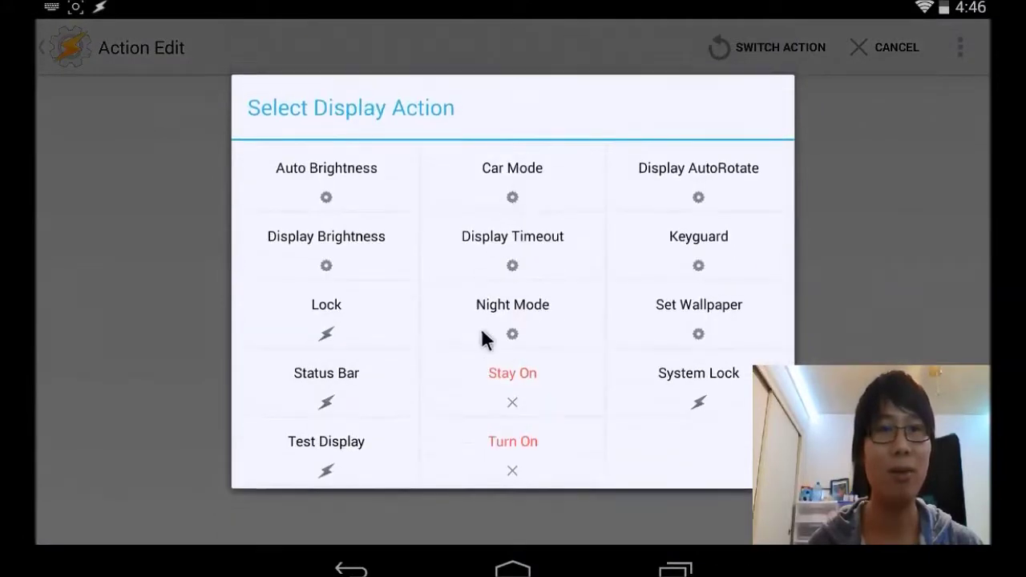
pyautogui.click(512, 256)
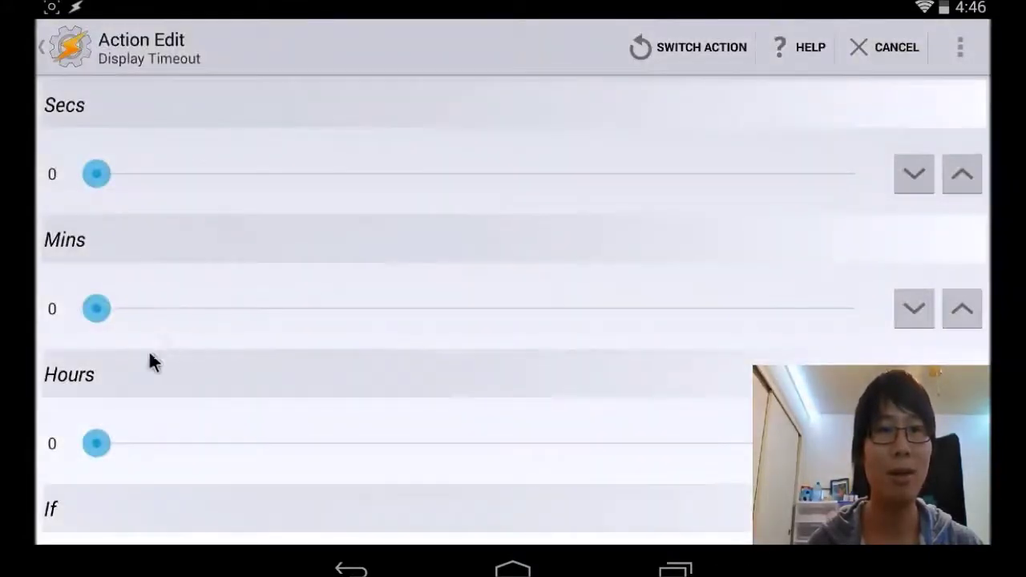
pyautogui.moveTo(110, 451); pyautogui.dragTo(261, 456)
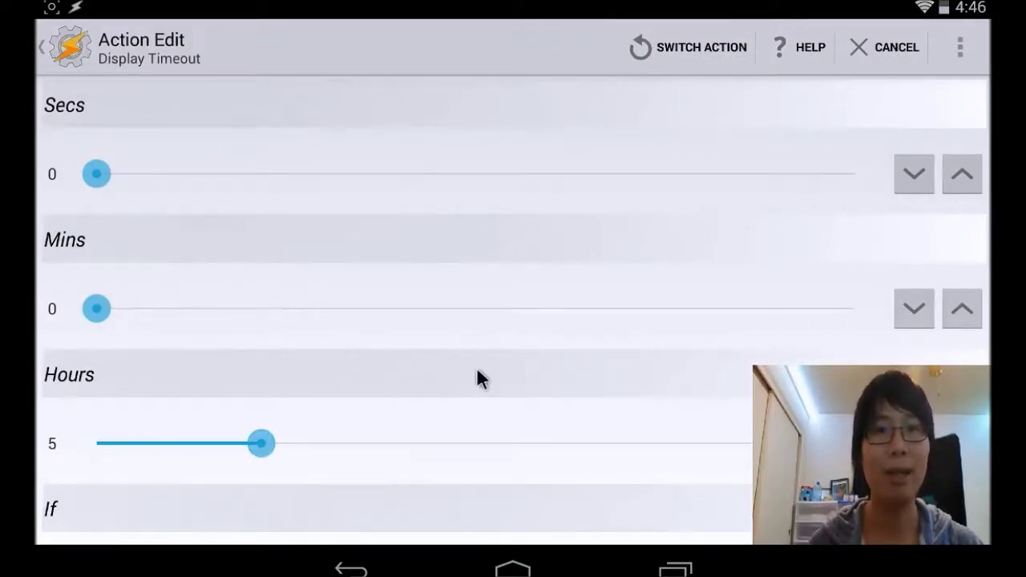
pyautogui.click(115, 57)
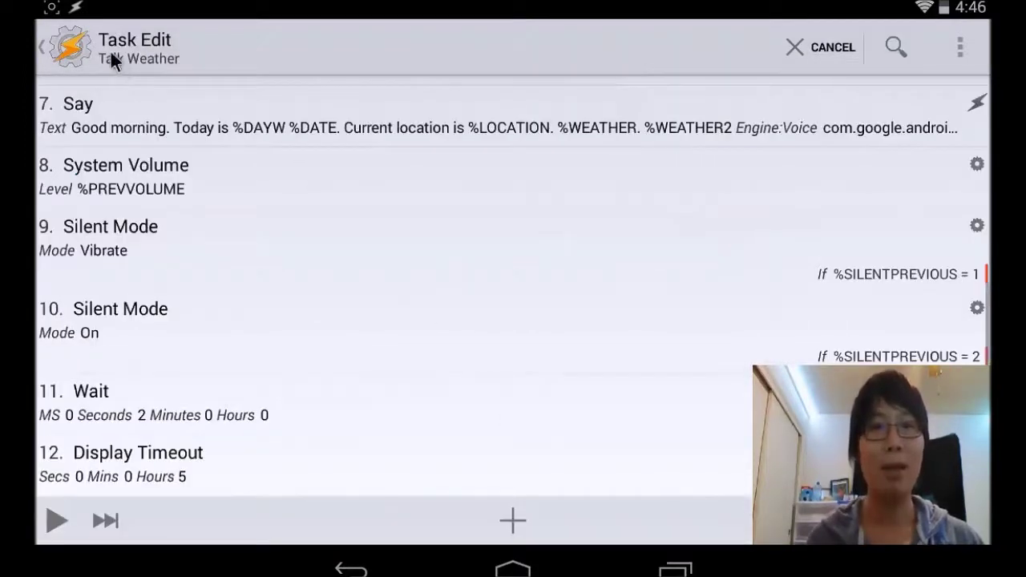
# Add a Media Control action set to Play [Simulated Only] and leave the task
pyautogui.click(510, 524)
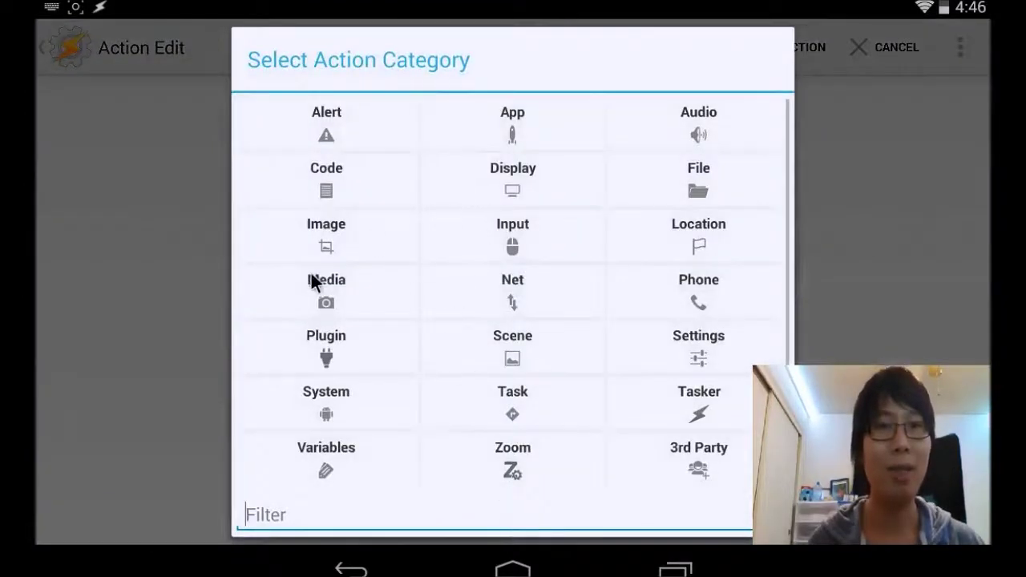
pyautogui.click(338, 293)
pyautogui.click(525, 170)
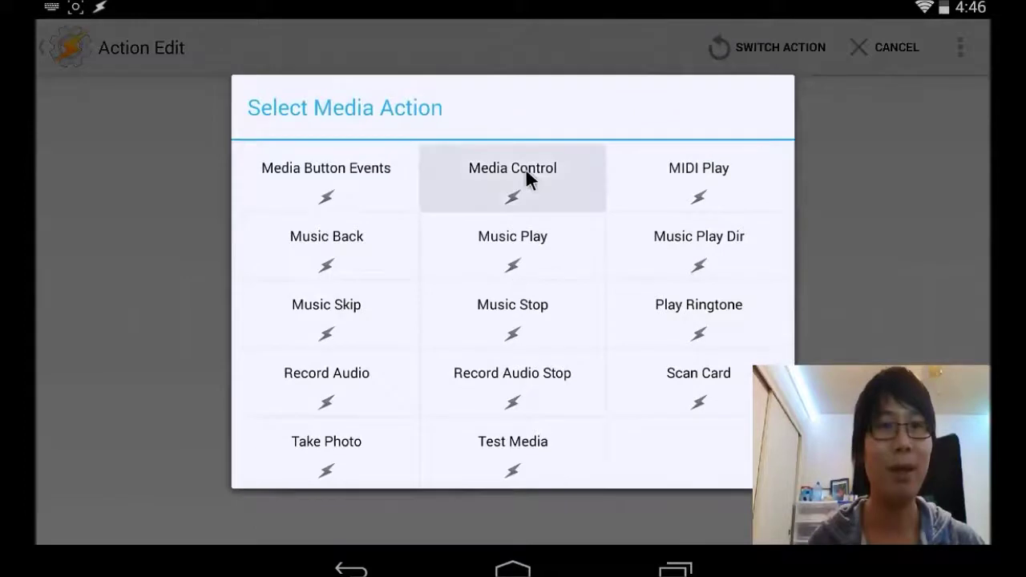
pyautogui.click(336, 159)
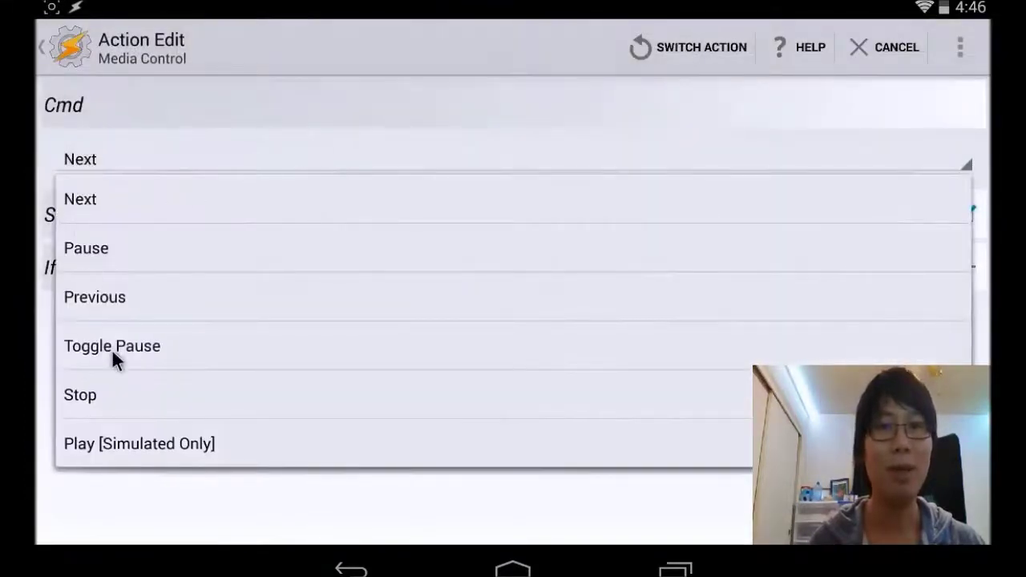
pyautogui.click(122, 446)
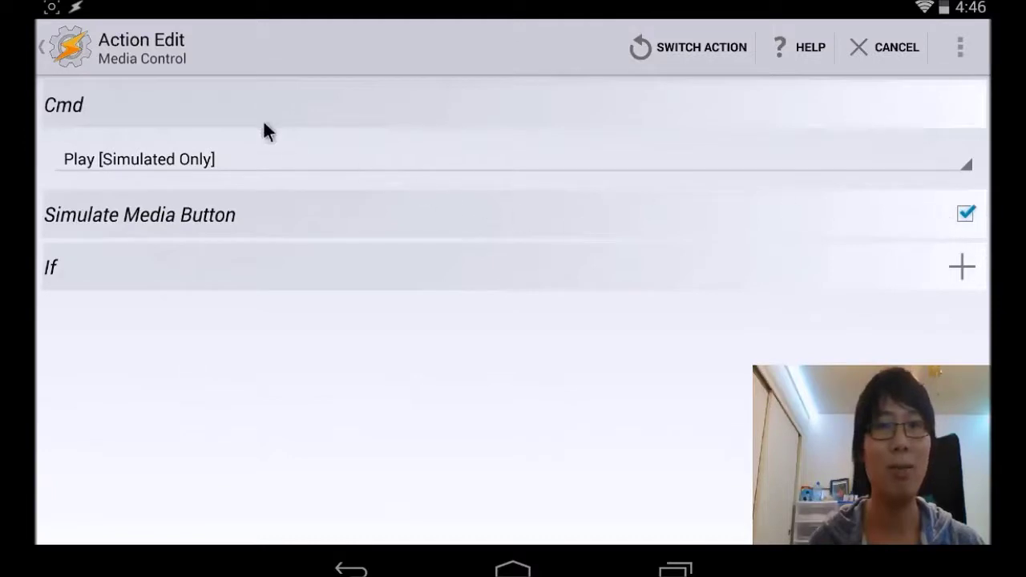
pyautogui.click(114, 49)
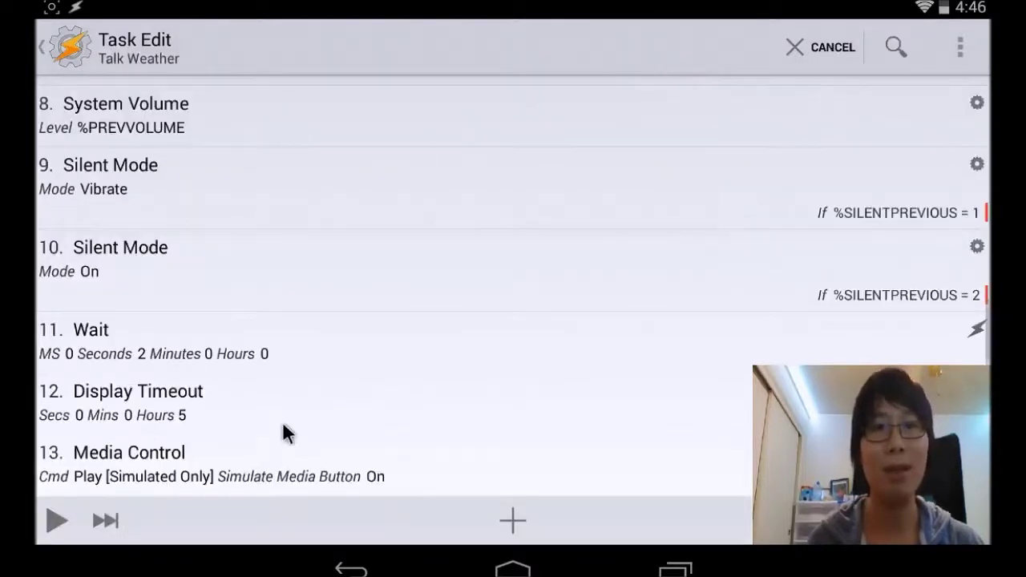
pyautogui.click(55, 48)
# Change the Power Any profile's entry task to Talk Weather, then go to the home screen
pyautogui.click(141, 46)
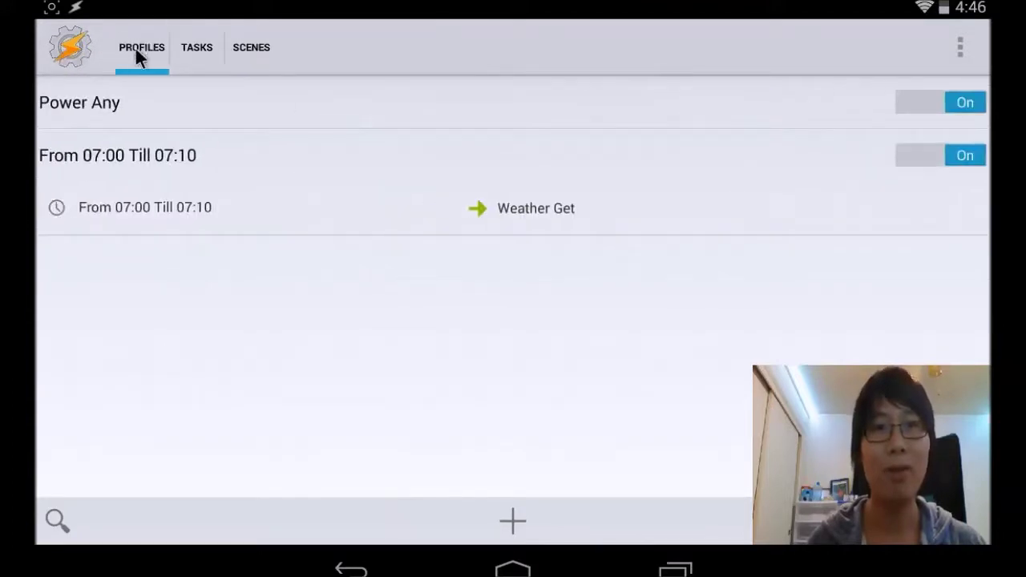
pyautogui.click(95, 104)
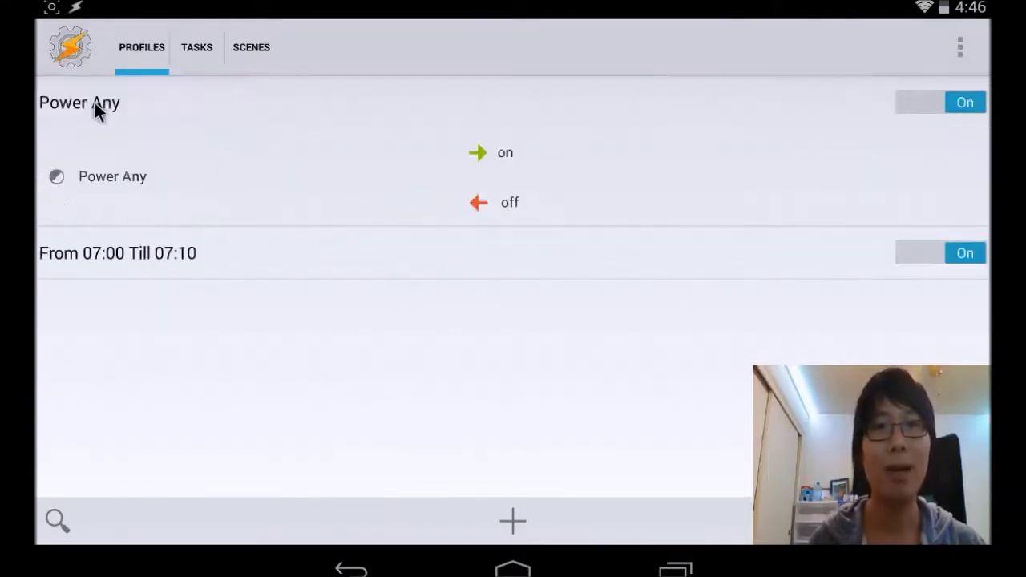
pyautogui.click(506, 152)
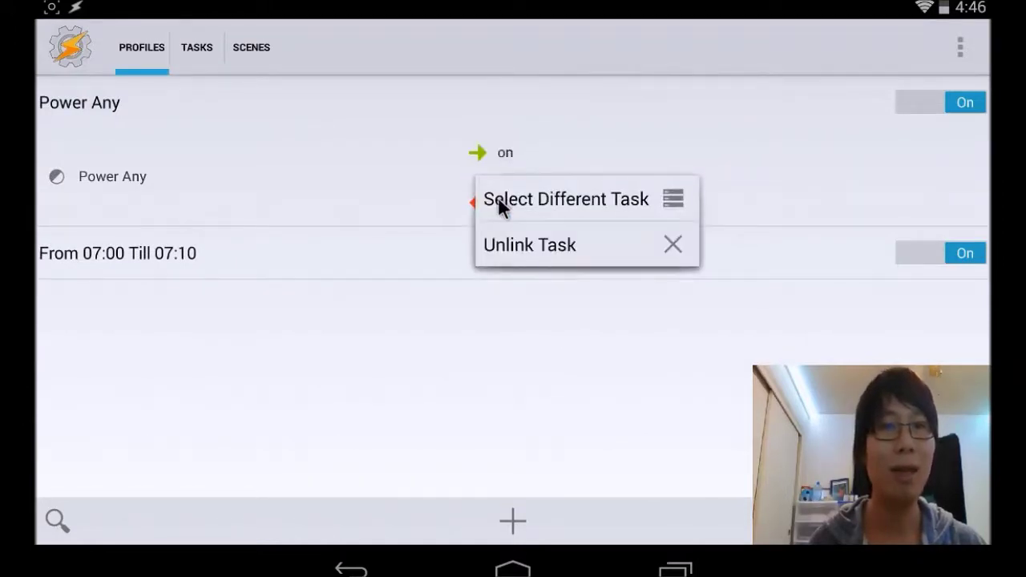
pyautogui.click(541, 197)
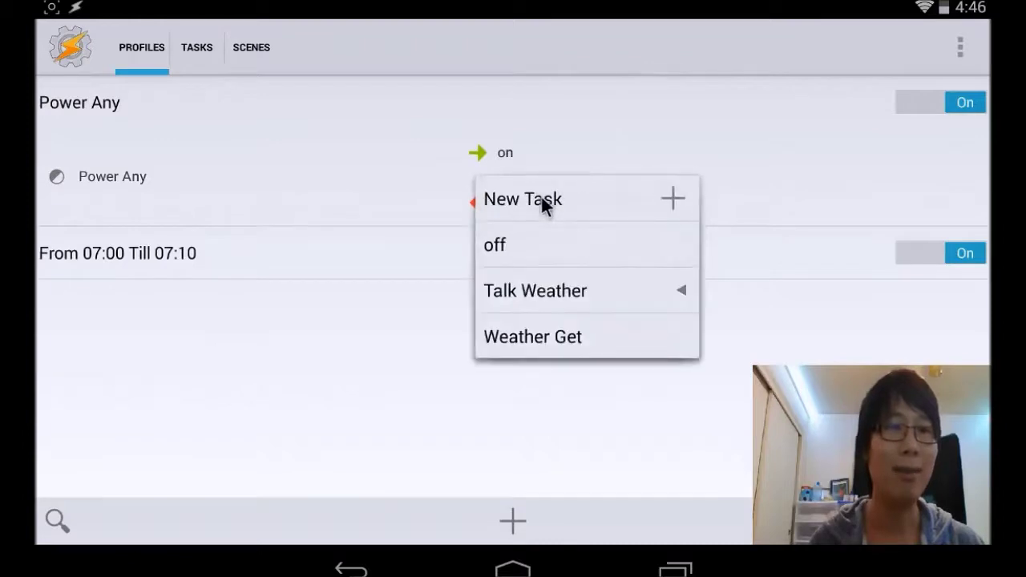
pyautogui.click(550, 291)
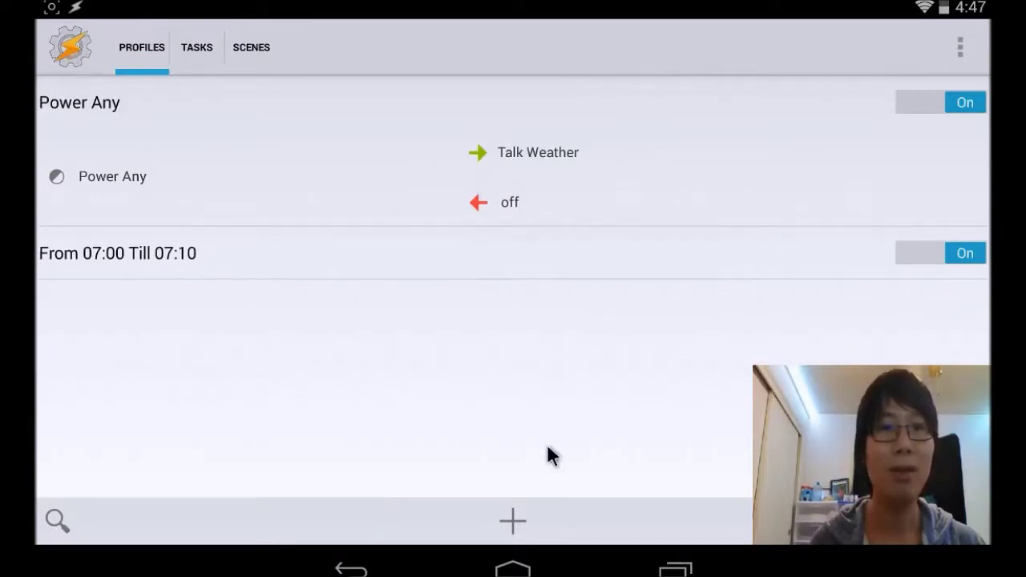
pyautogui.click(513, 567)
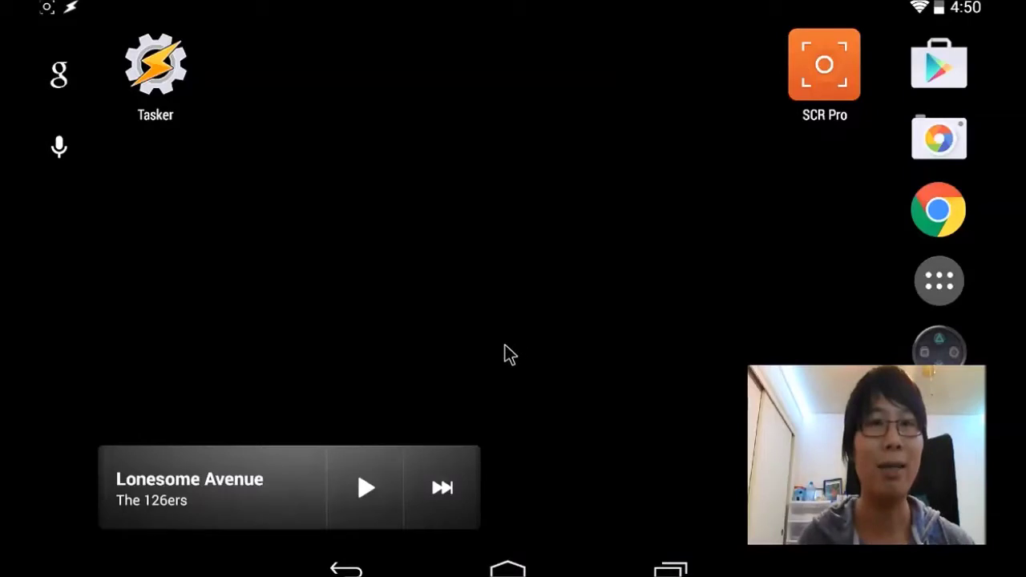
pyautogui.click(952, 78)
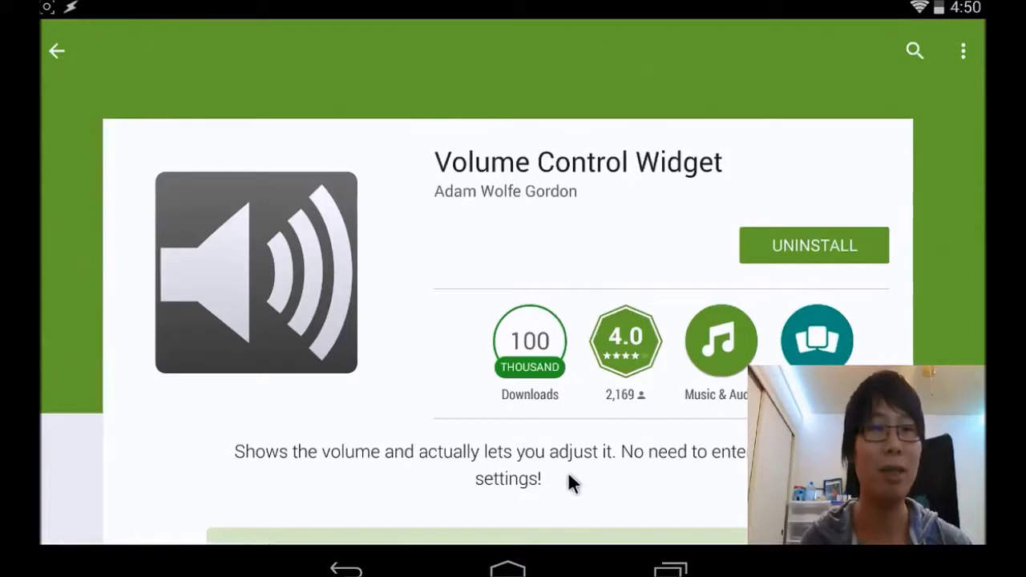
pyautogui.click(507, 571)
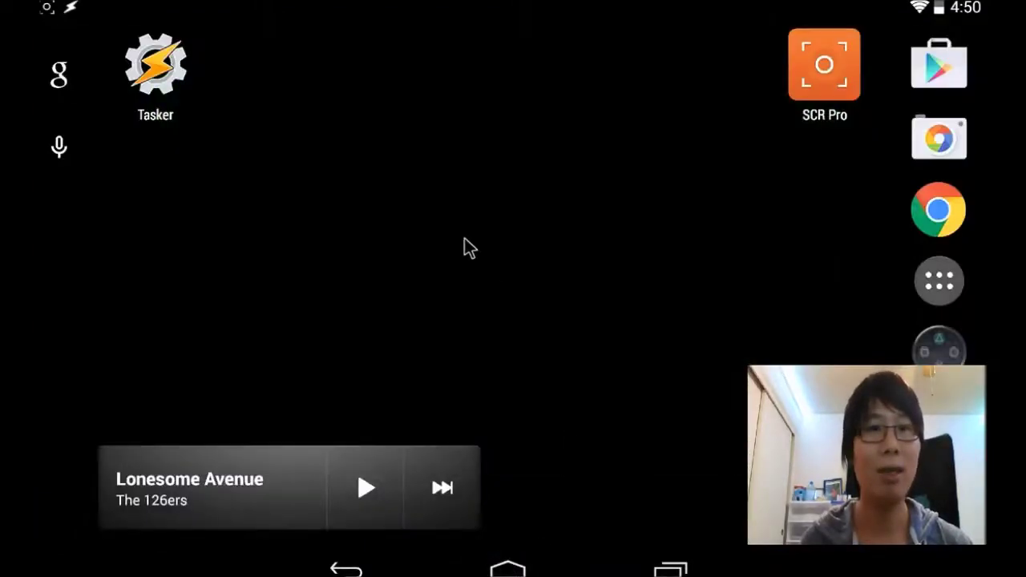
pyautogui.click(463, 238)
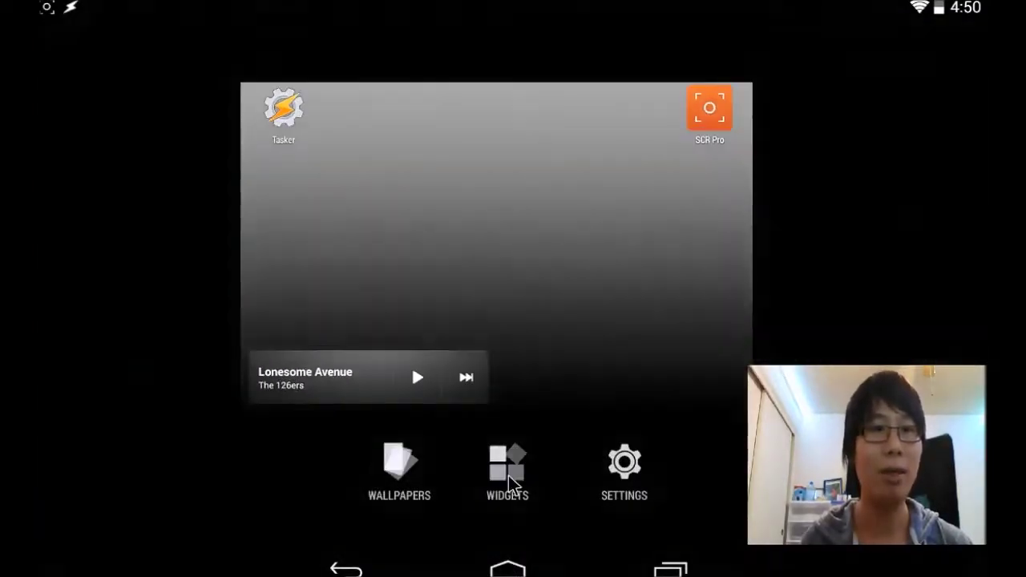
# Open the widget list and scroll through it to the Volume widget
pyautogui.click(508, 476)
pyautogui.moveTo(483, 256); pyautogui.dragTo(229, 199)
pyautogui.moveTo(657, 213); pyautogui.dragTo(204, 164)
pyautogui.moveTo(435, 256); pyautogui.dragTo(304, 260)
pyautogui.moveTo(648, 270); pyautogui.dragTo(451, 267)
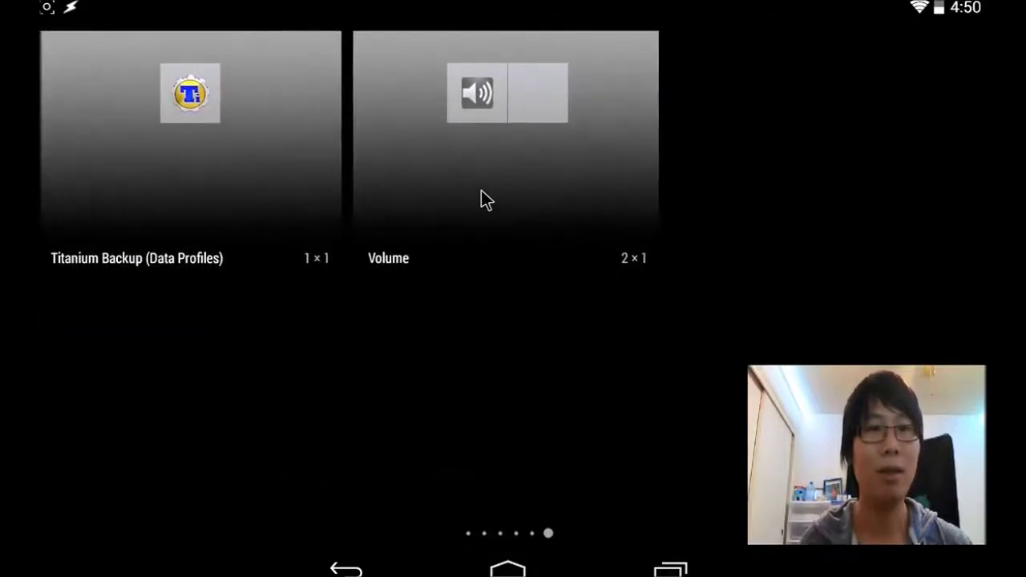
# Drop the Volume widget below Tasker, set it to Media, and add it
pyautogui.click(481, 190)
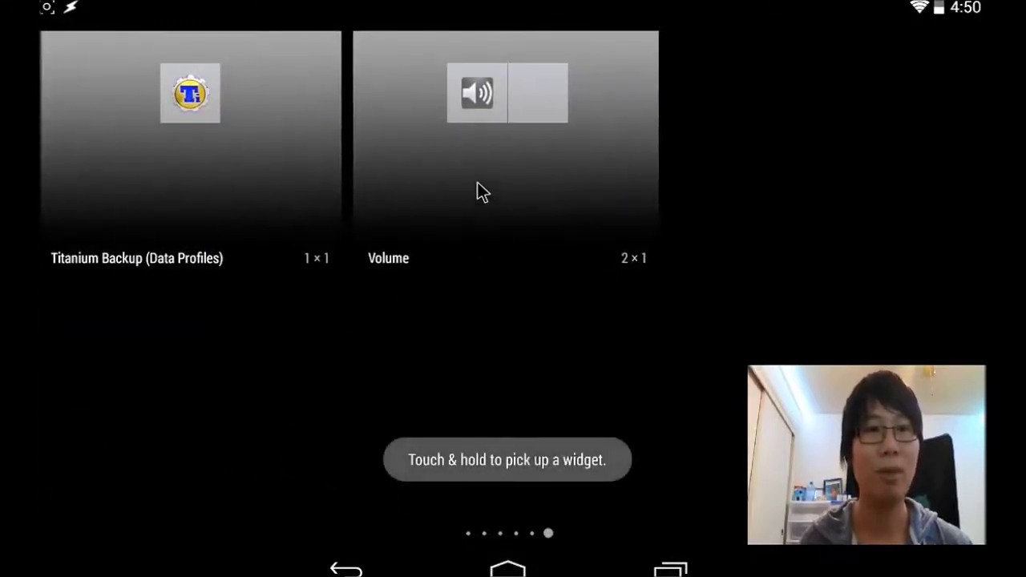
pyautogui.moveTo(481, 191); pyautogui.dragTo(238, 339)
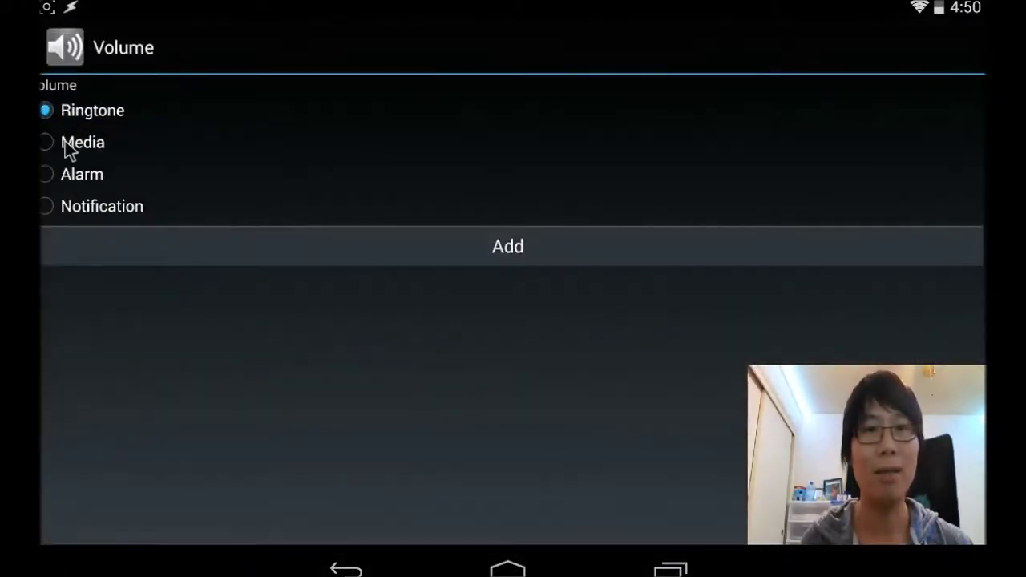
pyautogui.click(53, 142)
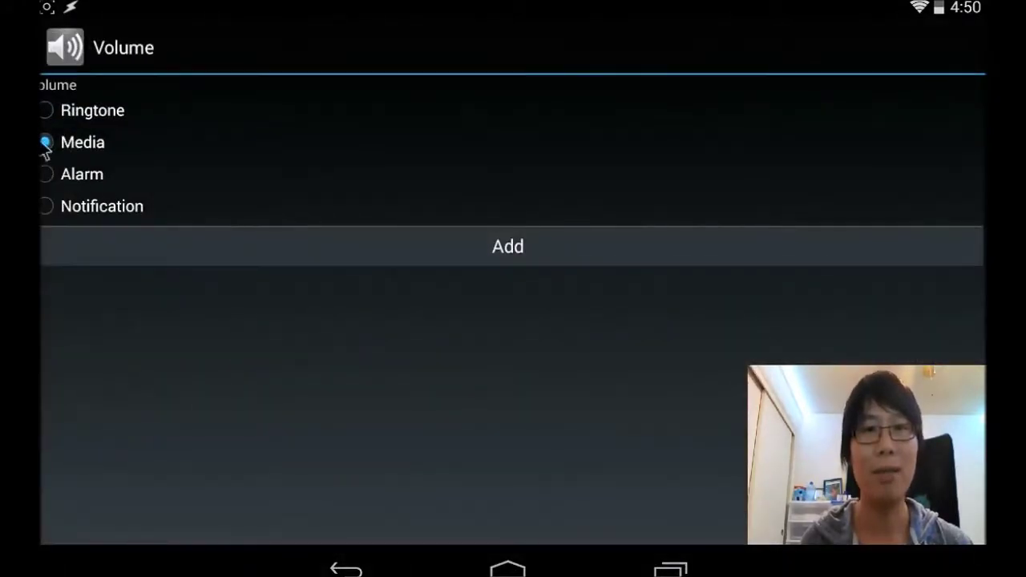
pyautogui.click(480, 246)
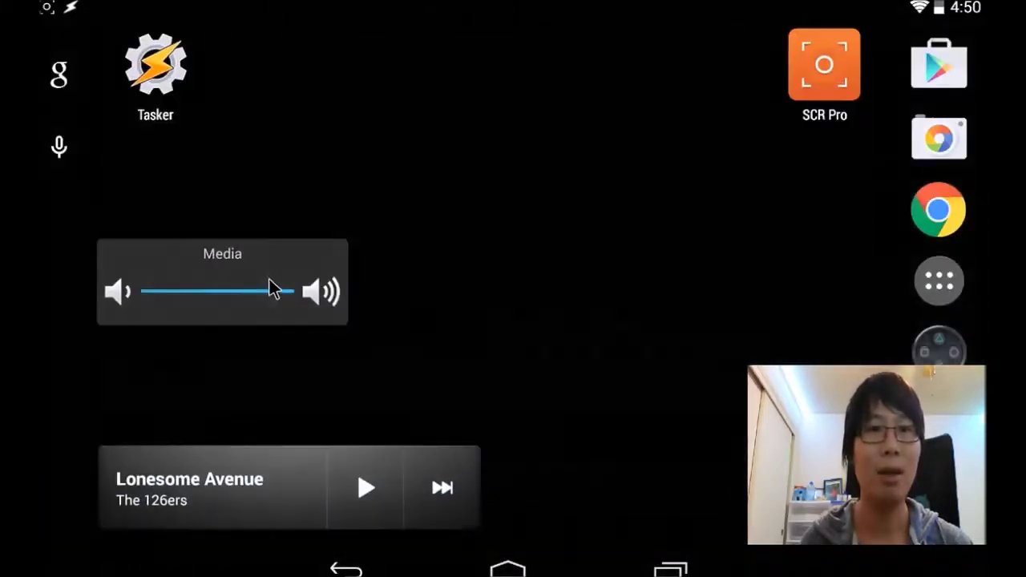
pyautogui.moveTo(258, 282); pyautogui.dragTo(282, 289)
# Stretch the volume widget to full width at the top and move the music widget beside Tasker
pyautogui.moveTo(354, 282); pyautogui.dragTo(864, 302)
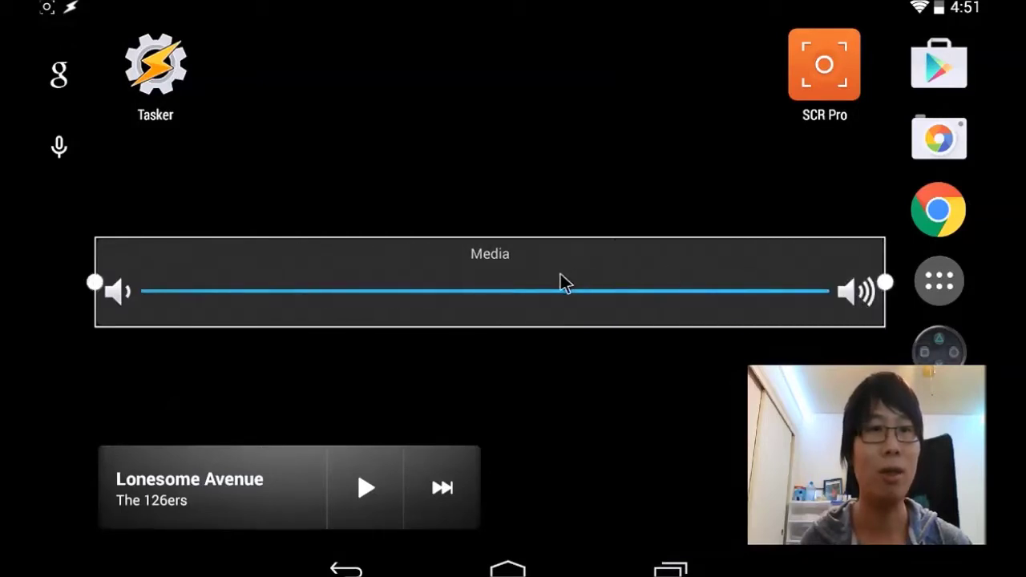
pyautogui.click(566, 210)
pyautogui.moveTo(545, 295); pyautogui.dragTo(551, 77)
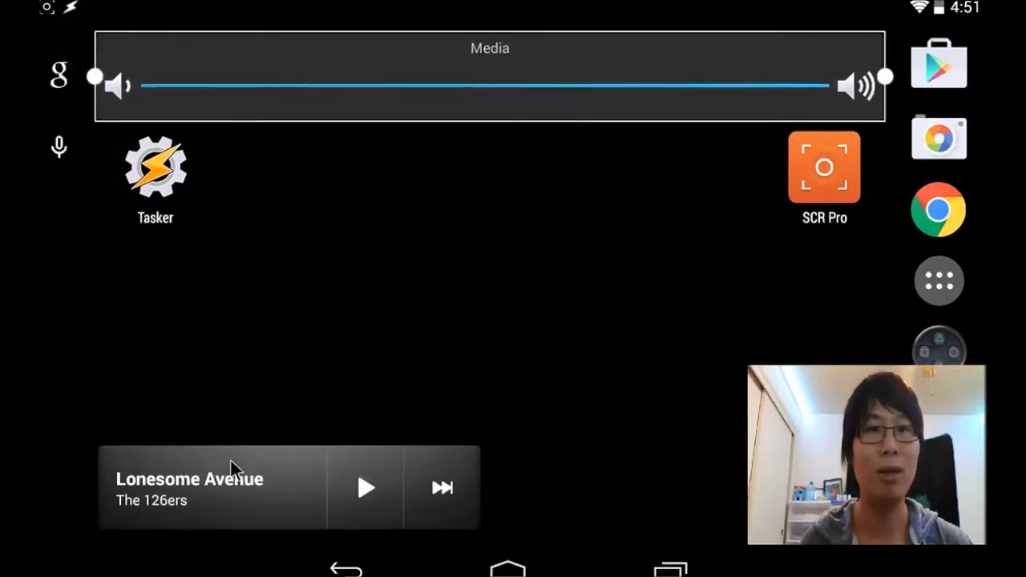
pyautogui.moveTo(211, 501); pyautogui.dragTo(376, 200)
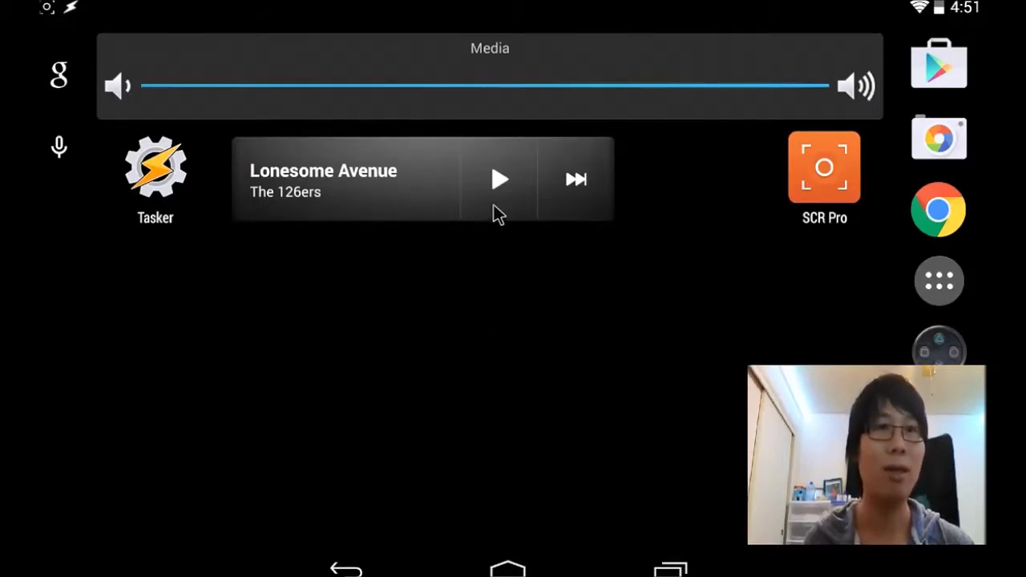
# Play Lonesome Avenue and set the media volume to about 40%
pyautogui.click(498, 179)
pyautogui.click(349, 87)
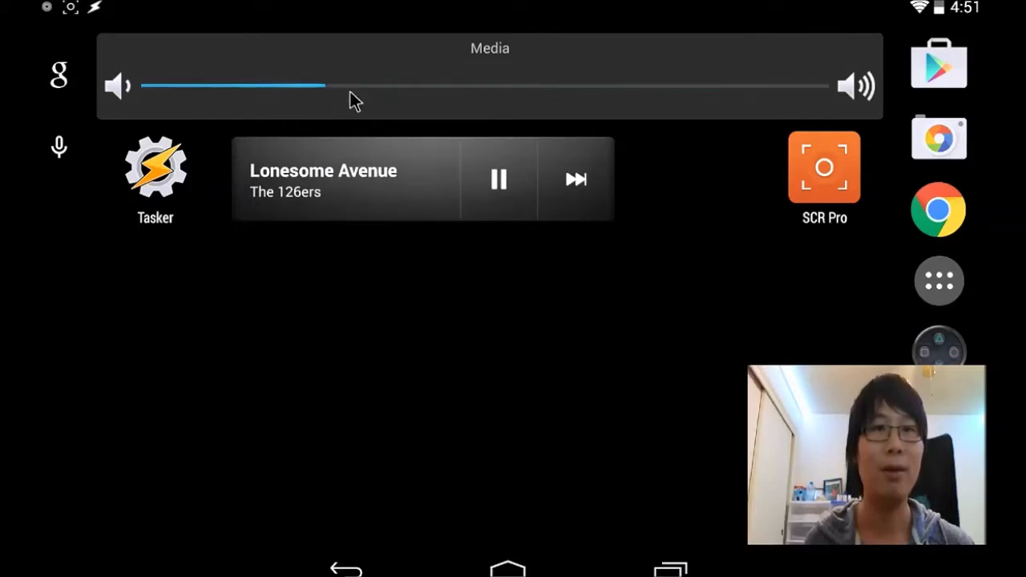
pyautogui.click(443, 86)
pyautogui.click(268, 87)
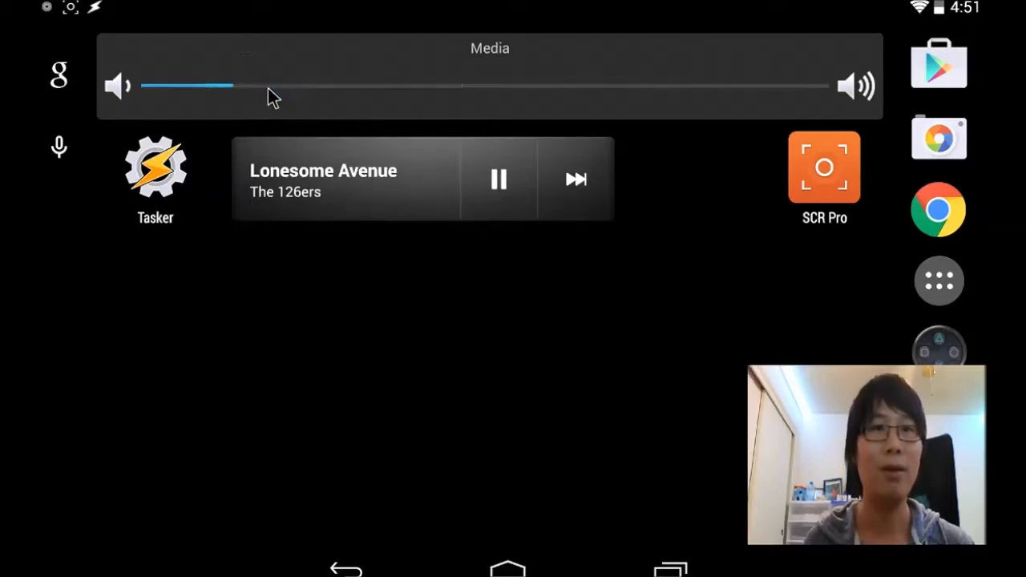
pyautogui.click(408, 95)
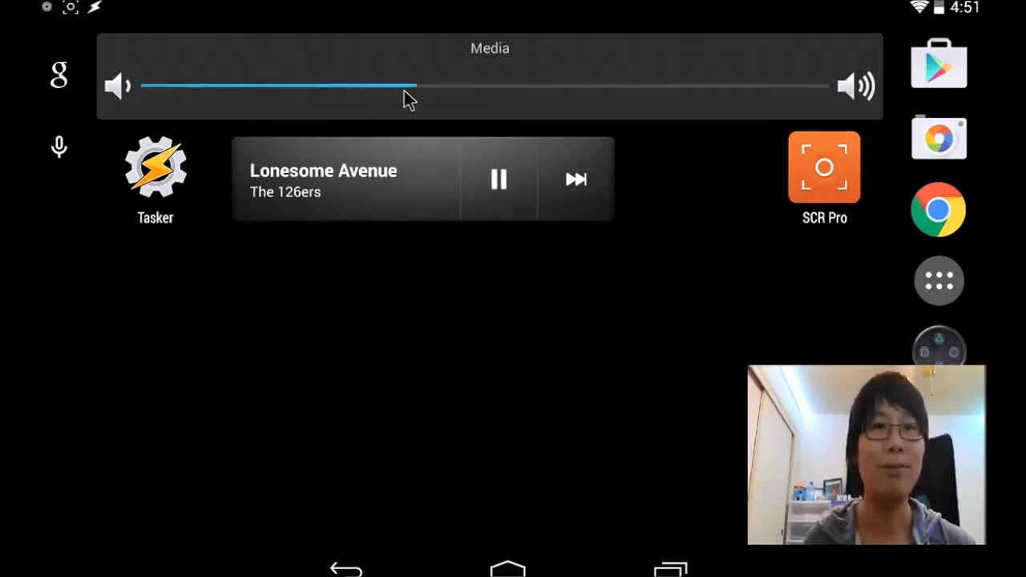